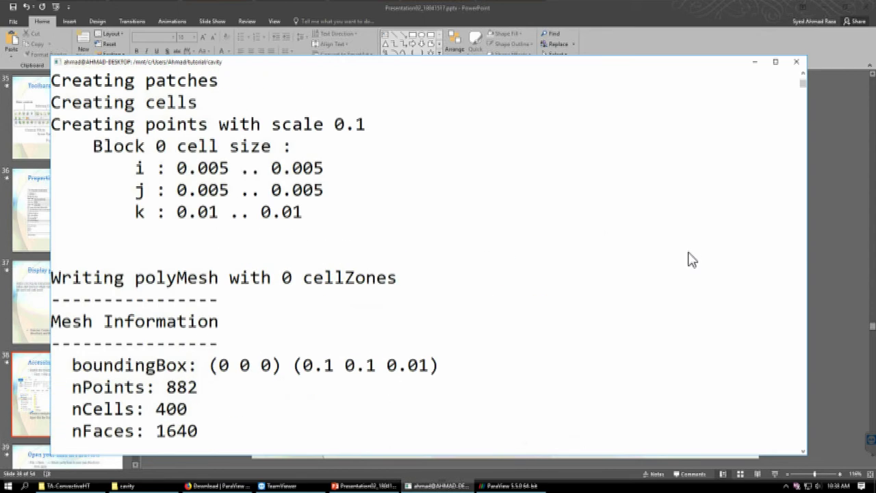
# Review the terminal output of the mesh generation and the icoFoam run through to its end
pyautogui.scroll(10, 690, 259)
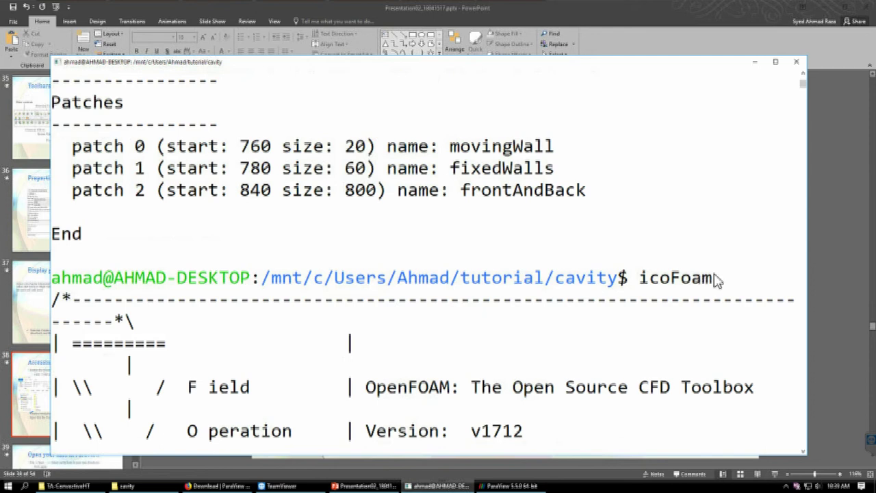
pyautogui.moveTo(802, 85); pyautogui.dragTo(800, 152)
pyautogui.scroll(-13, 747, 227)
pyautogui.scroll(2, 749, 232)
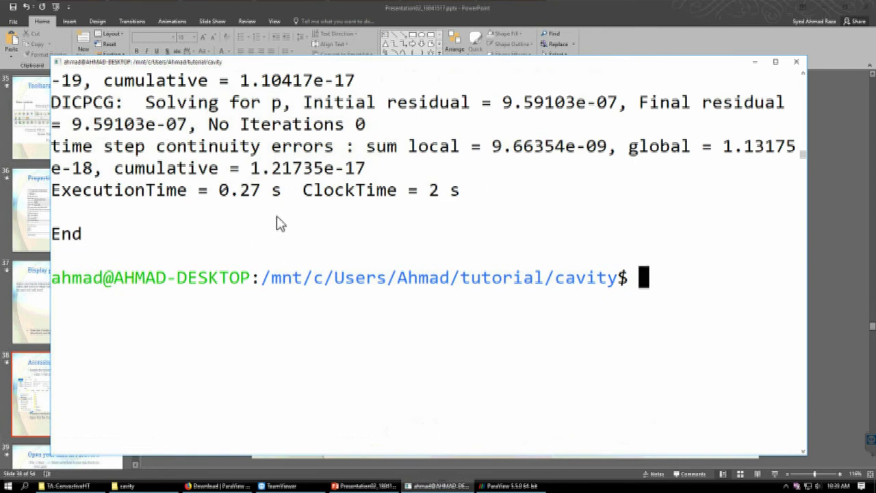
# Switch to the File Explorer window showing the cavity case folder and make the window taller
pyautogui.hotkey('alt', 'Tab')
pyautogui.press('Tab')
pyautogui.press('Tab')
pyautogui.press('Tab')
pyautogui.press('Tab')
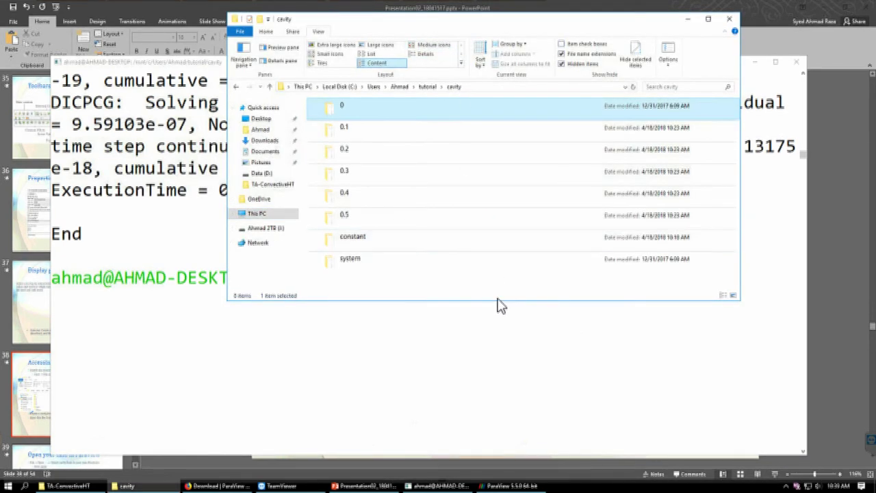
pyautogui.moveTo(499, 301); pyautogui.dragTo(515, 379)
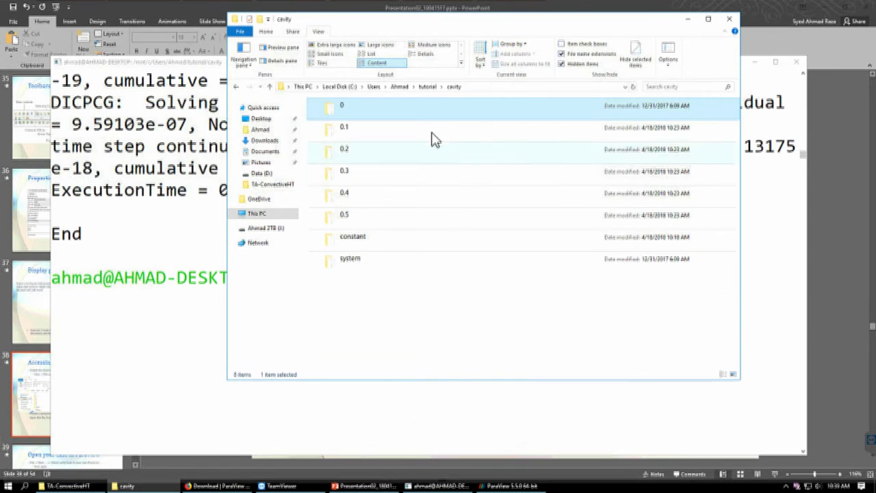
# Open the polyMesh folder inside the cavity case's constant folder and show its files in the Content layout
pyautogui.click(428, 86)
pyautogui.doubleClick(359, 113)
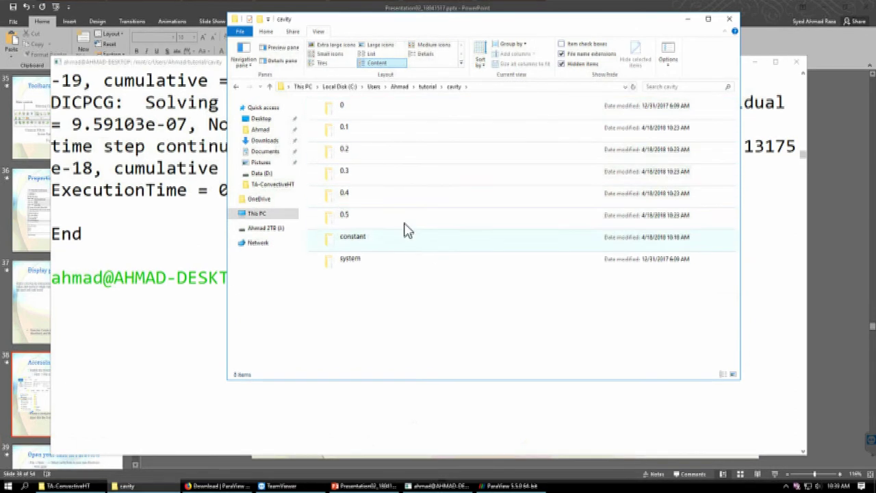
pyautogui.doubleClick(380, 249)
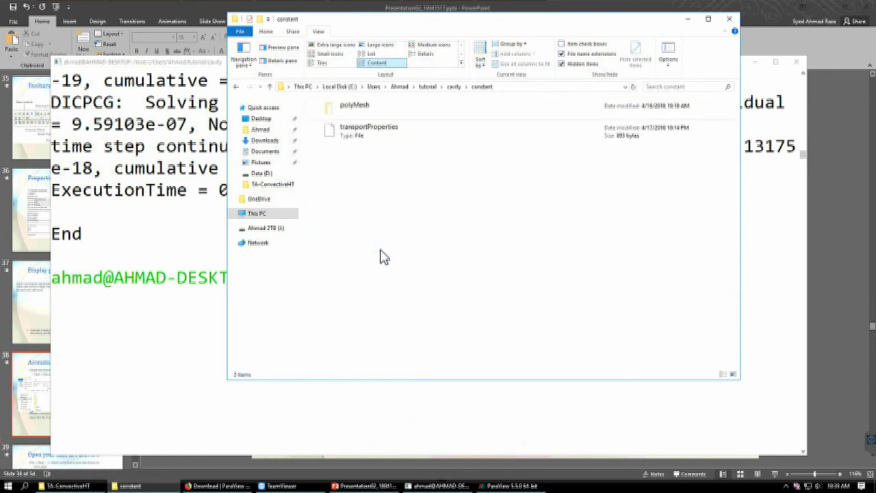
pyautogui.doubleClick(380, 110)
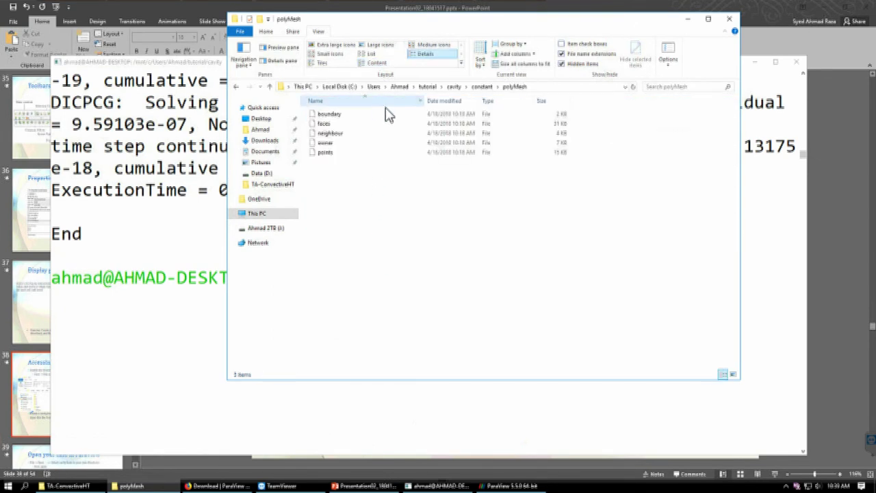
pyautogui.click(482, 86)
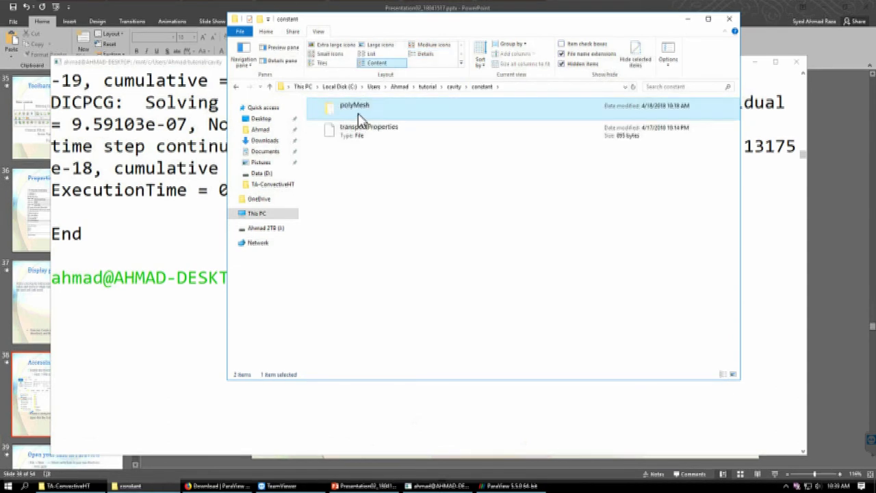
pyautogui.doubleClick(361, 120)
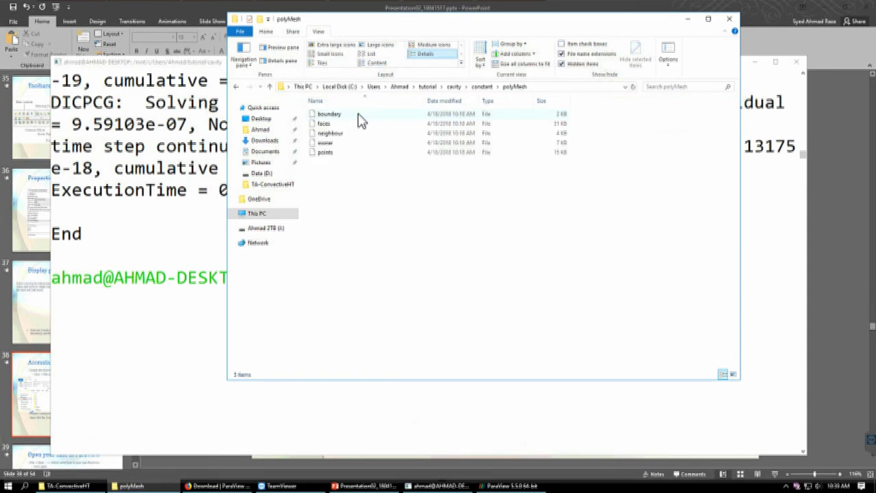
pyautogui.click(376, 63)
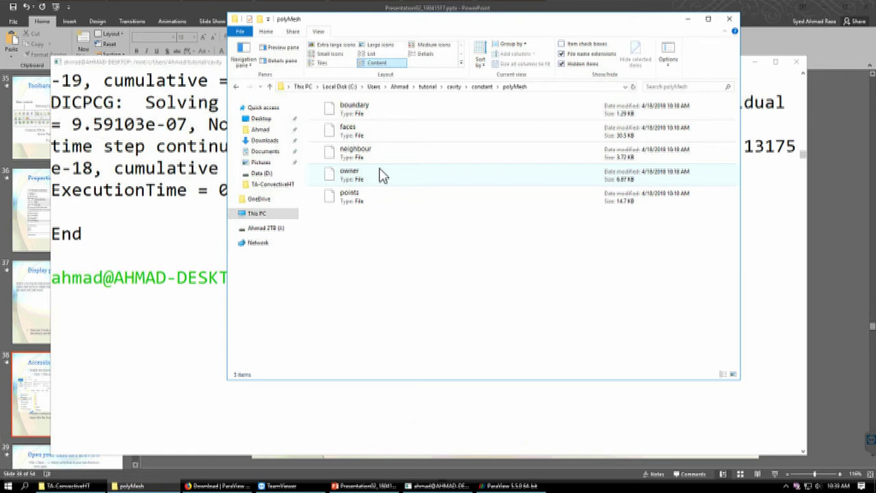
# Look through the files in the cavity case's system folder and return to the cavity folder
pyautogui.click(479, 87)
pyautogui.click(455, 88)
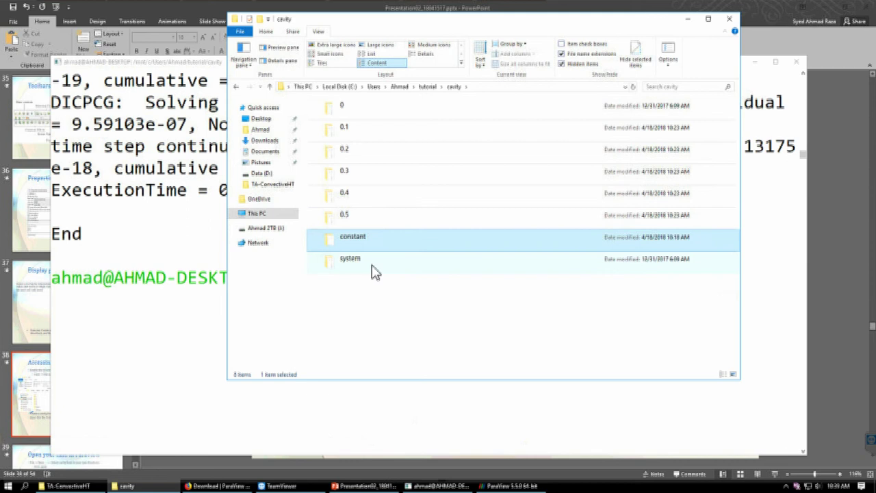
pyautogui.doubleClick(373, 272)
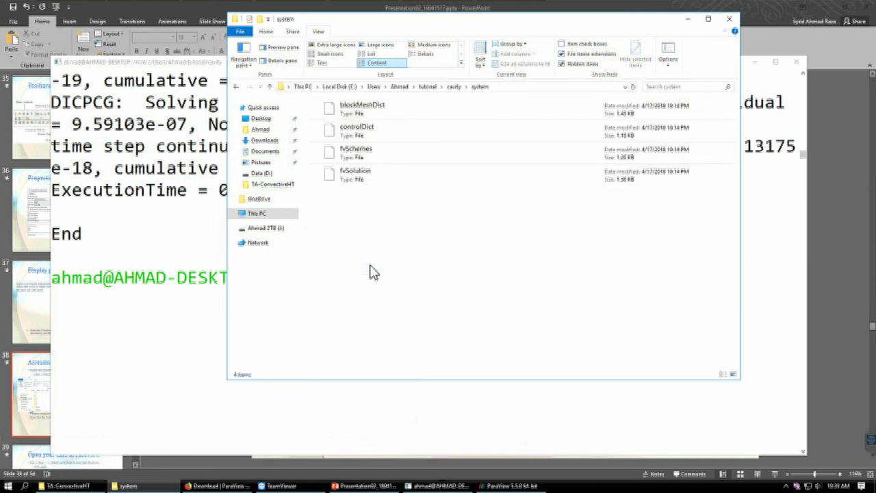
pyautogui.click(454, 87)
pyautogui.click(432, 307)
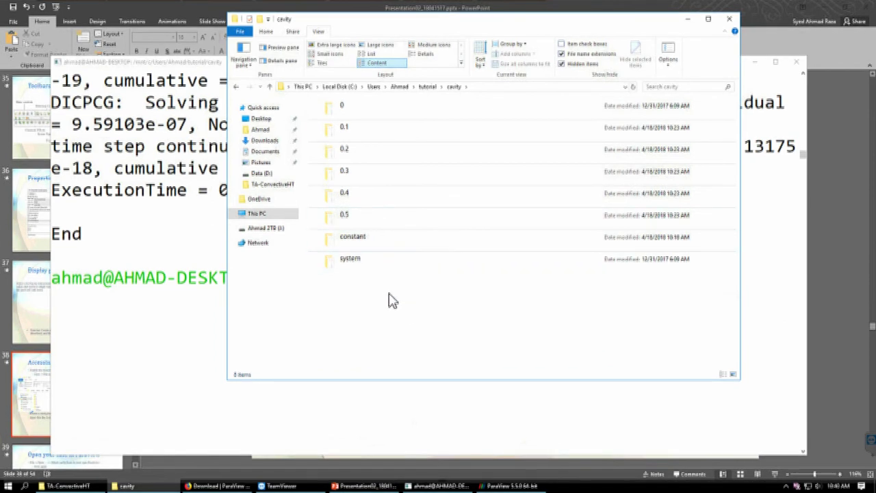
# Create a new text document in the cavity folder
pyautogui.rightClick(368, 284)
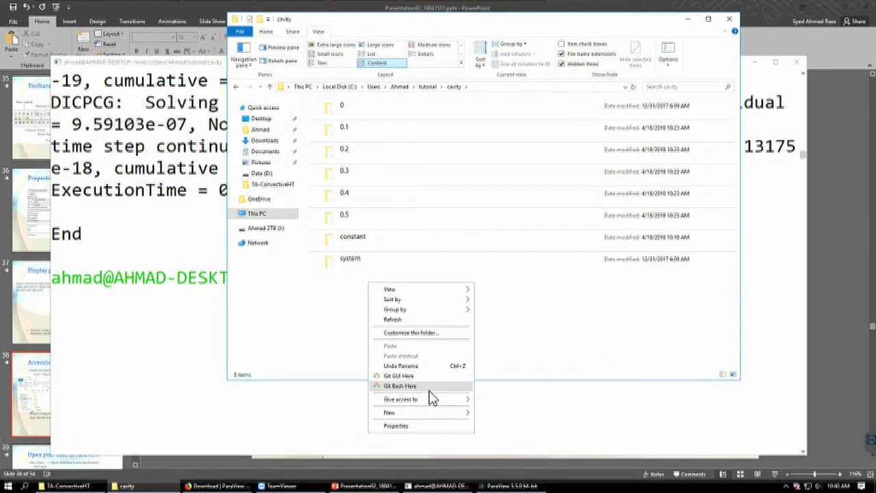
pyautogui.moveTo(445, 419)
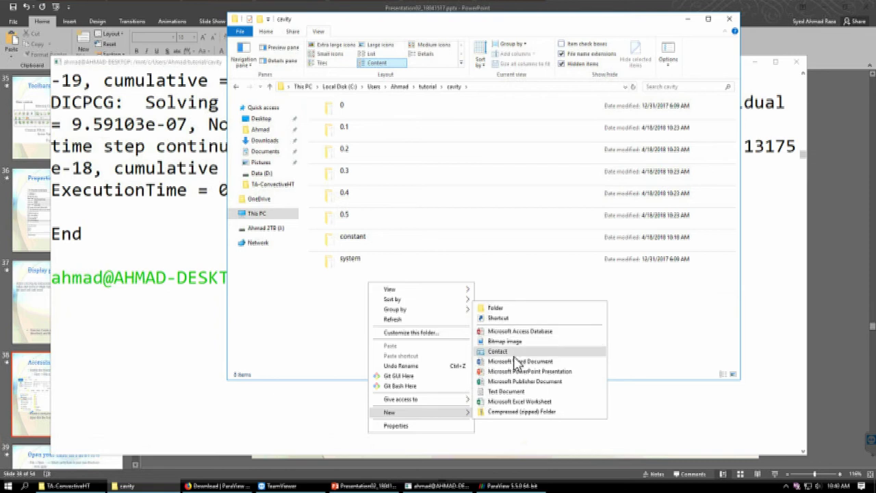
pyautogui.click(521, 391)
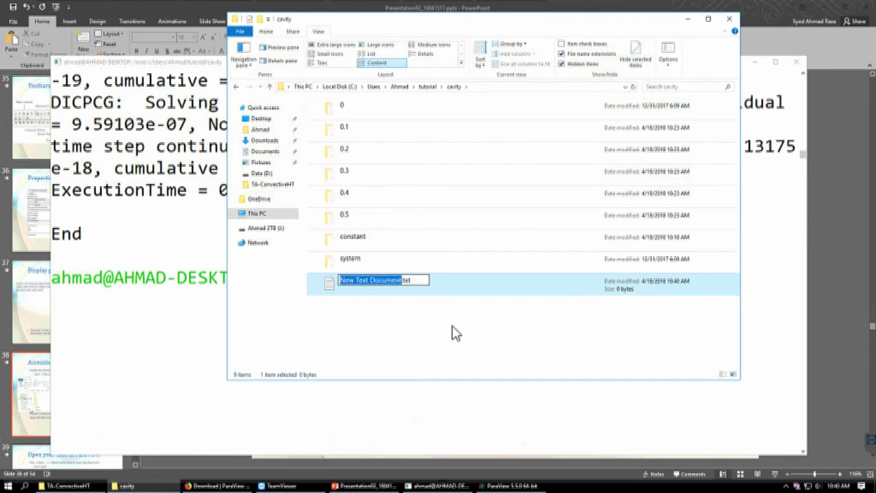
pyautogui.hotkey('ctrl', 'a')
pyautogui.write('cavity,fioa')
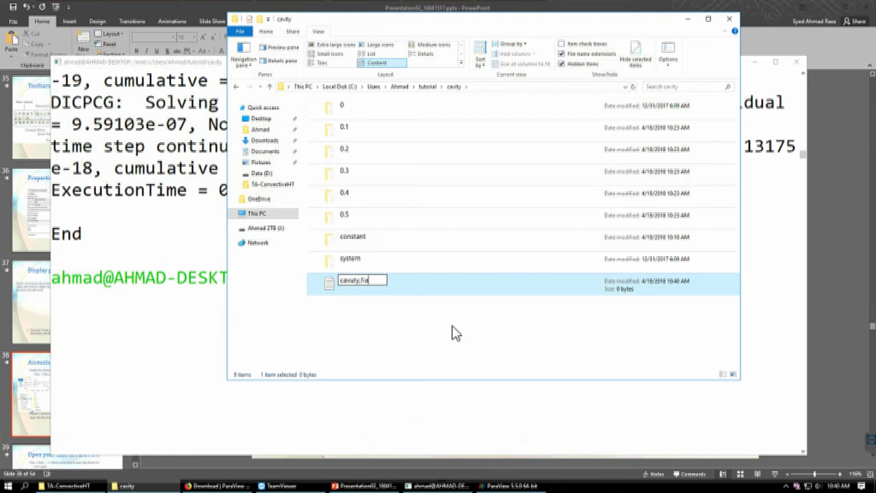
pyautogui.press('BackSpace')
pyautogui.press('BackSpace')
pyautogui.press('BackSpace')
pyautogui.press('BackSpace')
pyautogui.write('foam')
pyautogui.hotkey('ctrl', 'a')
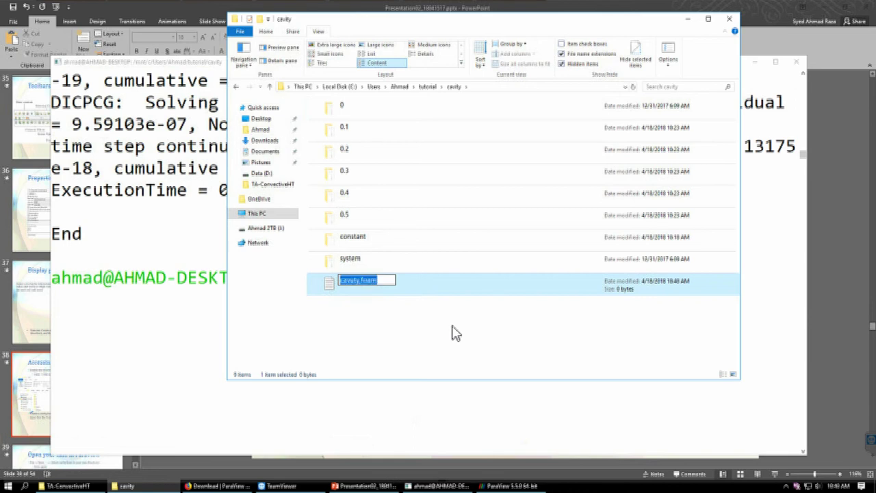
pyautogui.hotkey('ctrl', 'z')
pyautogui.hotkey('ctrl', 'z')
pyautogui.hotkey('ctrl', 'z')
pyautogui.hotkey('ctrl', 'z')
pyautogui.hotkey('ctrl', 'z')
pyautogui.hotkey('ctrl', 'z')
pyautogui.press('Escape')
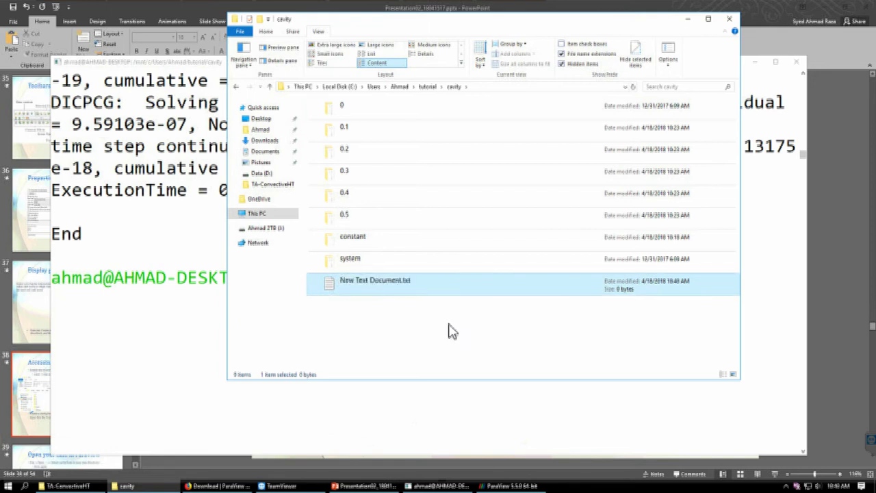
pyautogui.click(381, 283)
pyautogui.click(413, 282)
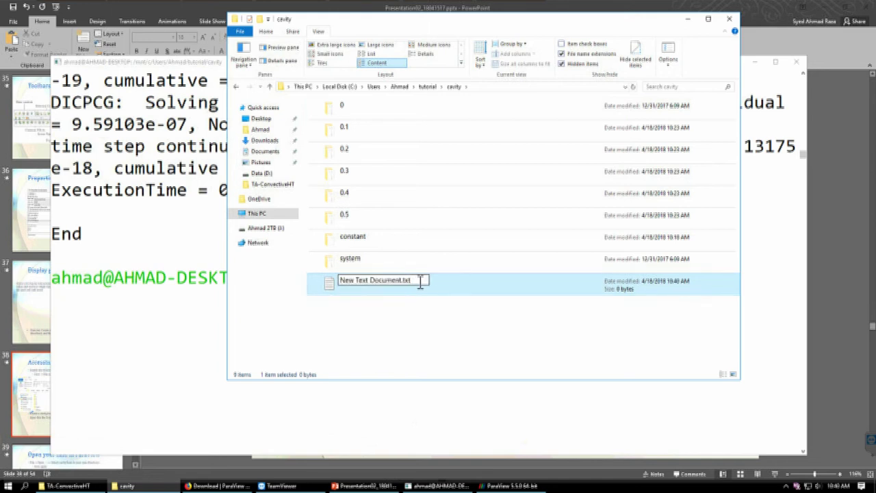
pyautogui.moveTo(418, 274); pyautogui.dragTo(400, 274)
pyautogui.moveTo(402, 274); pyautogui.dragTo(403, 299)
pyautogui.click(415, 347)
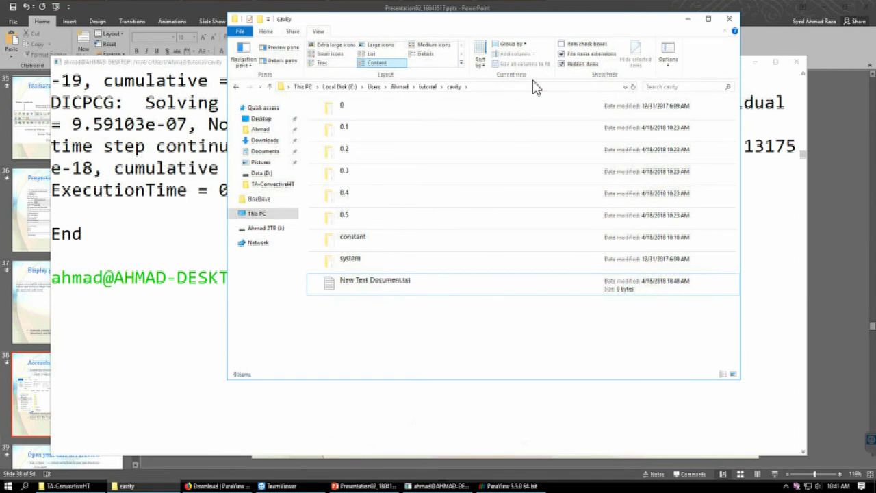
# Turn the display of file name extensions off and back on in File Explorer
pyautogui.click(567, 56)
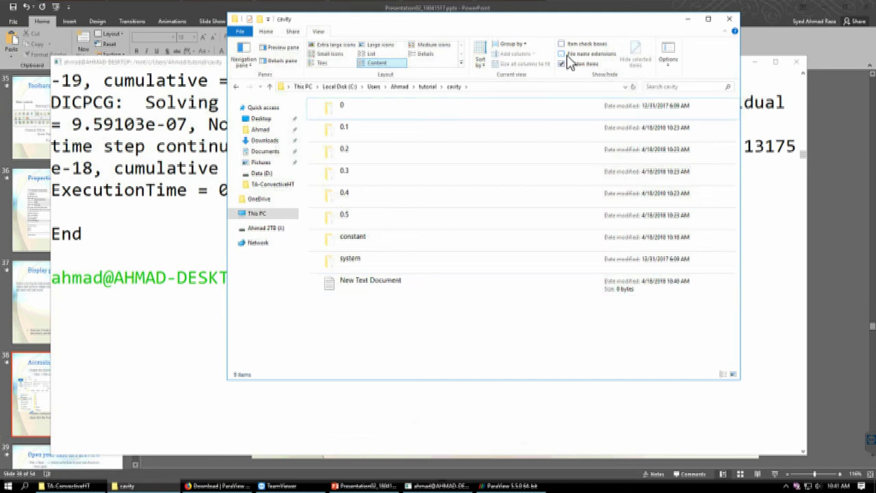
pyautogui.click(567, 56)
# Rename the new text document, including its extension, as cavity.foam and accept the extension change
pyautogui.click(400, 289)
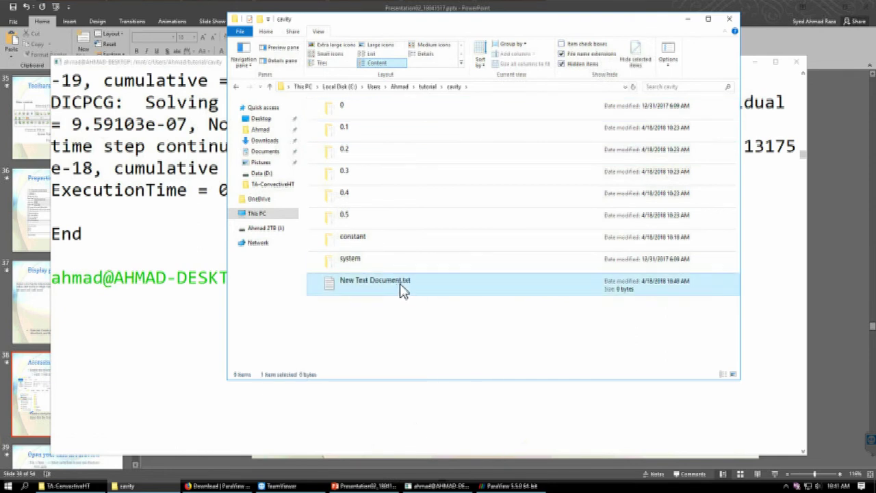
pyautogui.press('F2')
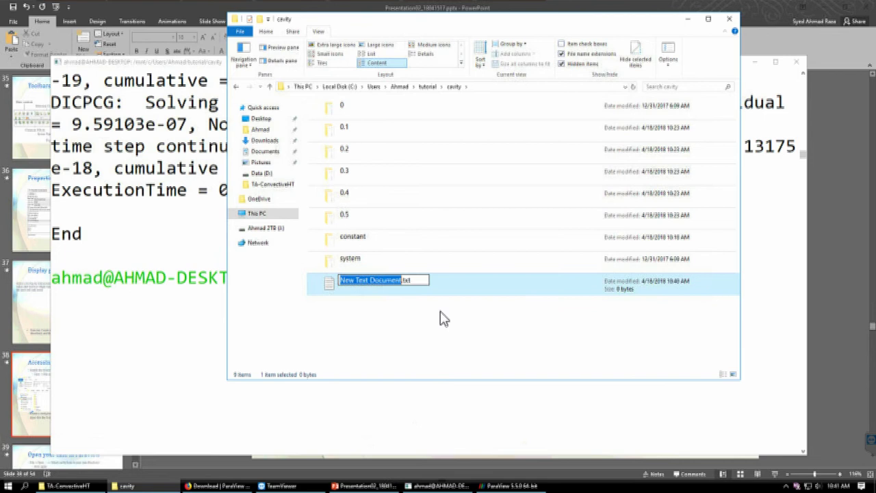
pyautogui.press('Right')
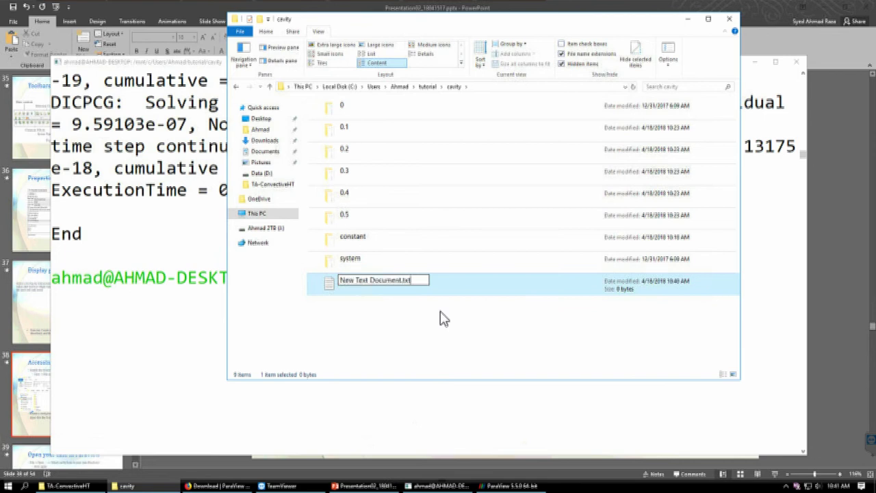
pyautogui.press('End')
pyautogui.press('BackSpace')
pyautogui.press('BackSpace')
pyautogui.press('BackSpace')
pyautogui.press('BackSpace')
pyautogui.press('BackSpace')
pyautogui.press('BackSpace')
pyautogui.press('BackSpace')
pyautogui.press('BackSpace')
pyautogui.press('BackSpace')
pyautogui.press('BackSpace')
pyautogui.press('BackSpace')
pyautogui.press('BackSpace')
pyautogui.press('BackSpace')
pyautogui.press('BackSpace')
pyautogui.press('BackSpace')
pyautogui.press('BackSpace')
pyautogui.press('BackSpace')
pyautogui.press('BackSpace')
pyautogui.press('BackSpace')
pyautogui.press('BackSpace')
pyautogui.press('BackSpace')
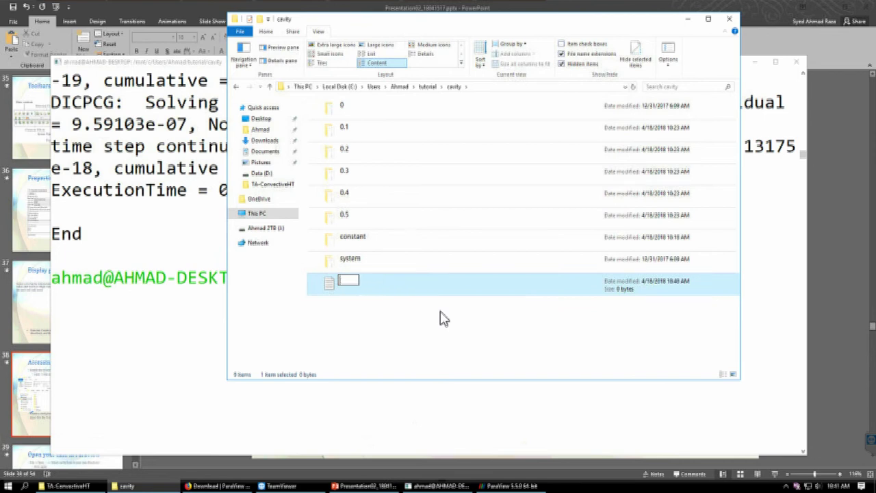
pyautogui.write('cavity.foam')
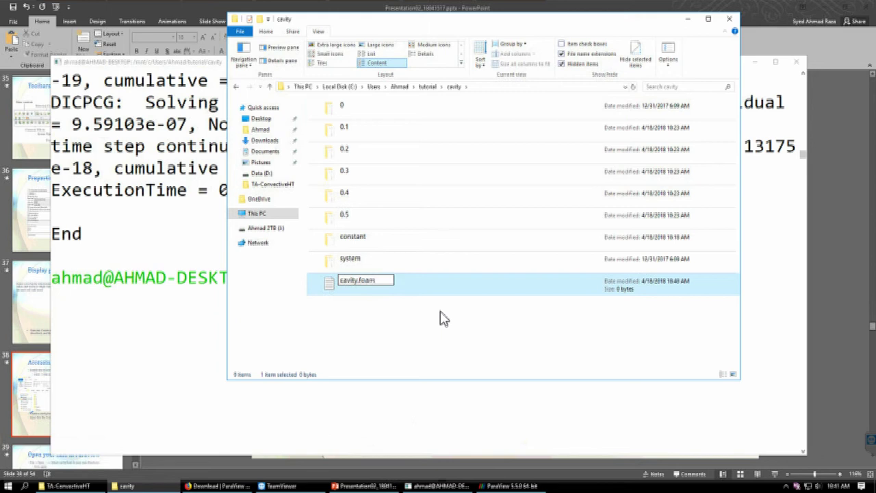
pyautogui.press('Return')
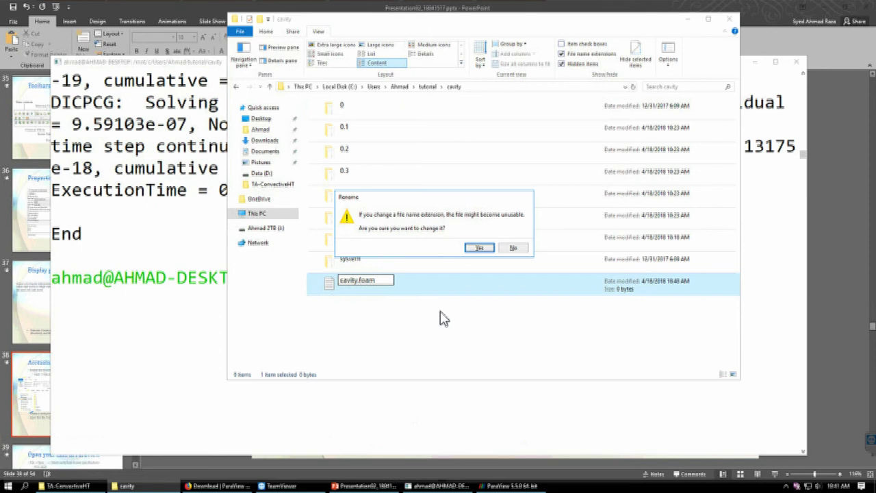
pyautogui.click(478, 249)
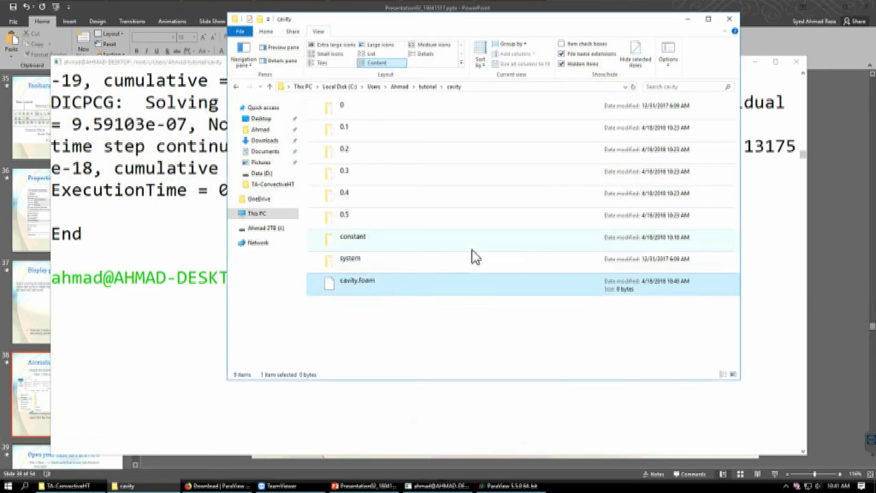
pyautogui.click(383, 313)
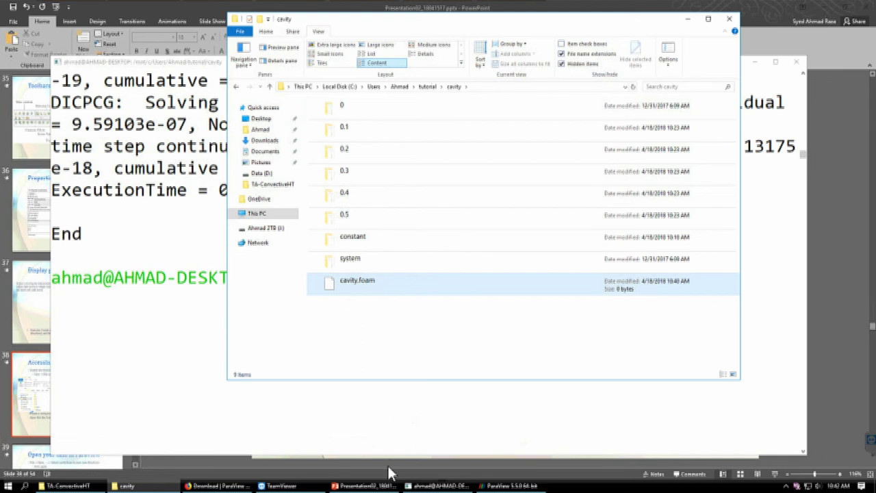
# Switch to ParaView and browse for a file to open in the tutorial/cavity folder under the user's home folder on C:
pyautogui.click(510, 486)
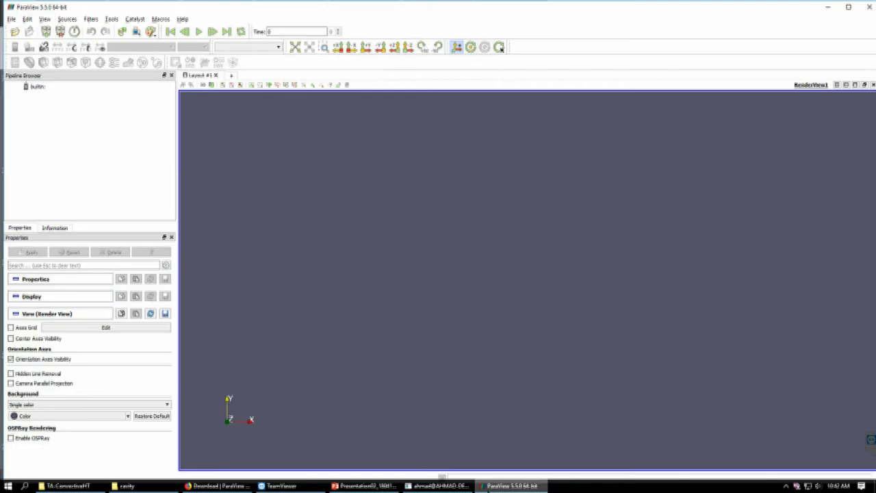
pyautogui.click(14, 32)
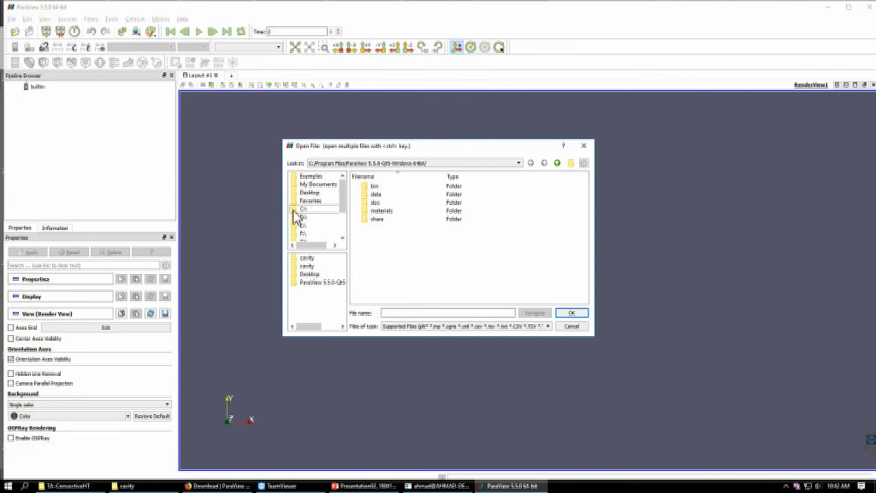
pyautogui.scroll(-1, 342, 208)
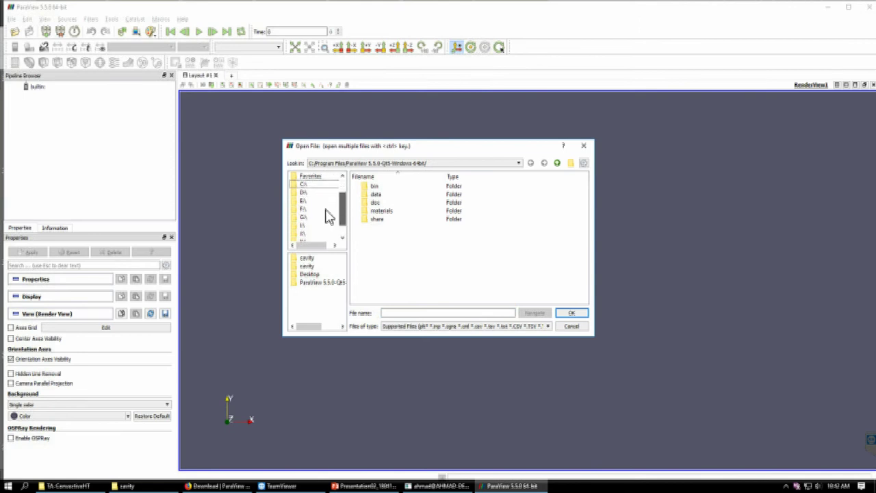
pyautogui.click(295, 186)
pyautogui.doubleClick(381, 224)
pyautogui.doubleClick(377, 186)
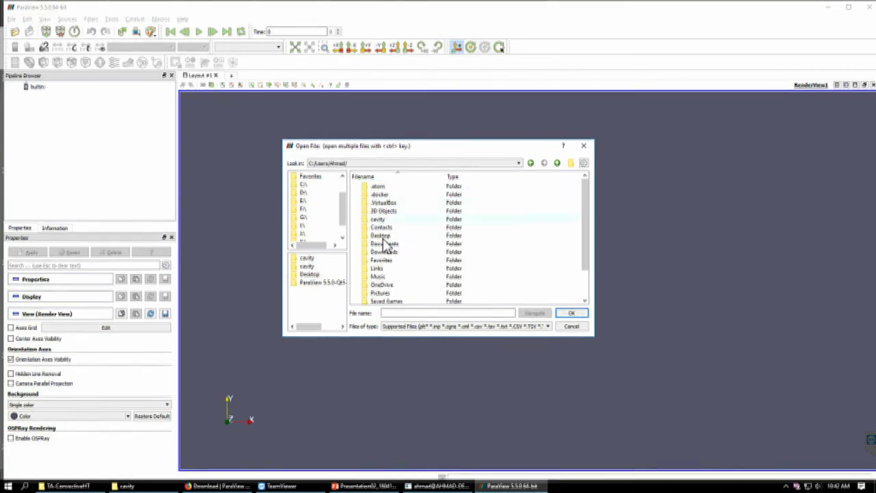
pyautogui.scroll(-2, 382, 267)
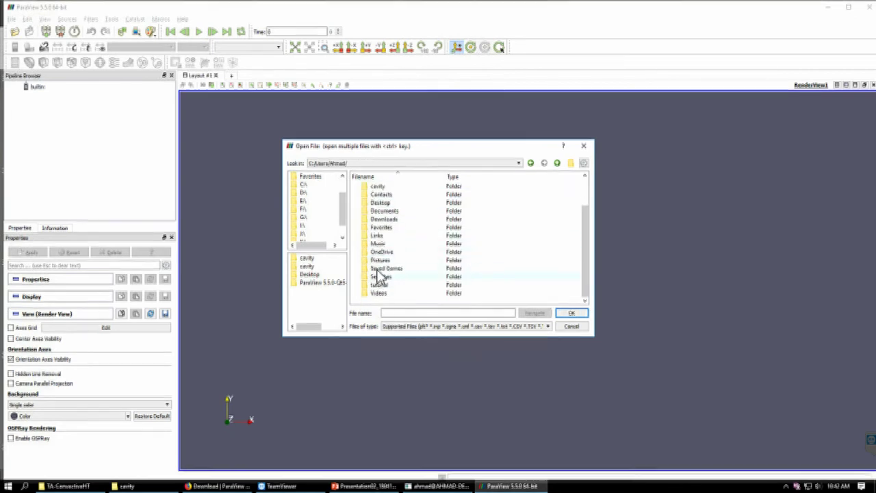
pyautogui.doubleClick(380, 284)
pyautogui.click(378, 188)
pyautogui.doubleClick(375, 189)
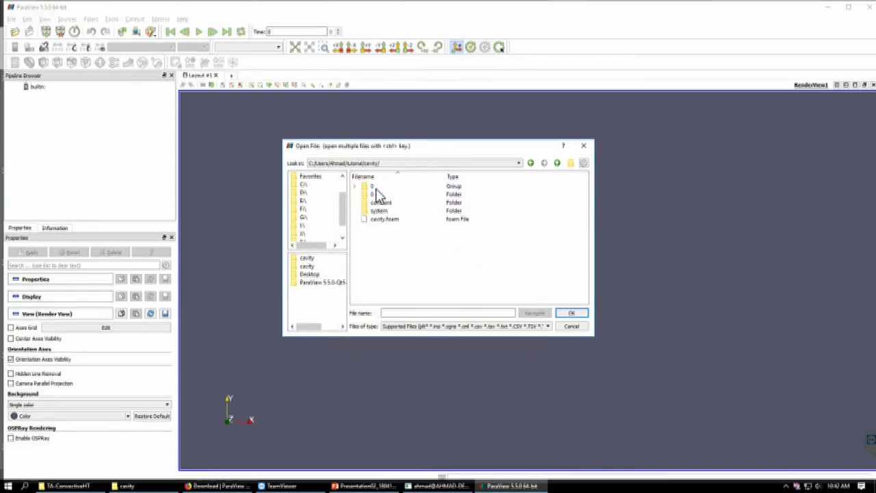
# Open cavity.foam and apply its reader properties to load the internalMesh region with the U and p arrays
pyautogui.click(385, 220)
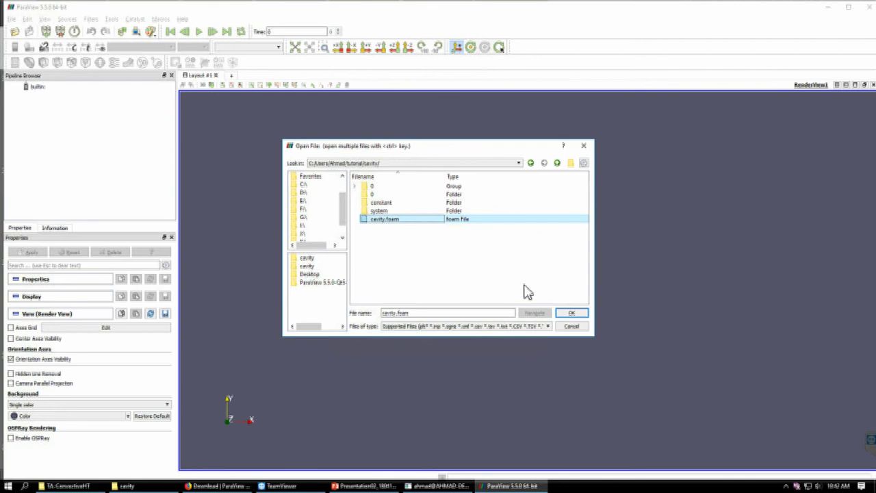
pyautogui.click(570, 313)
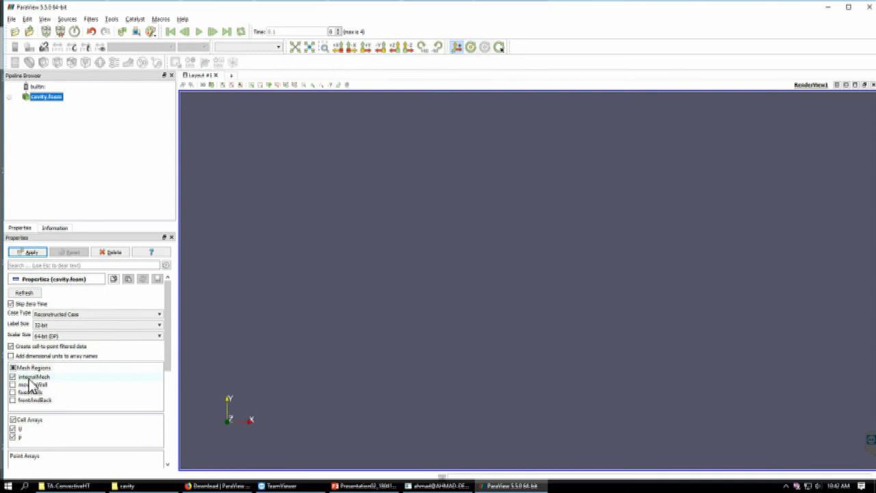
pyautogui.click(31, 253)
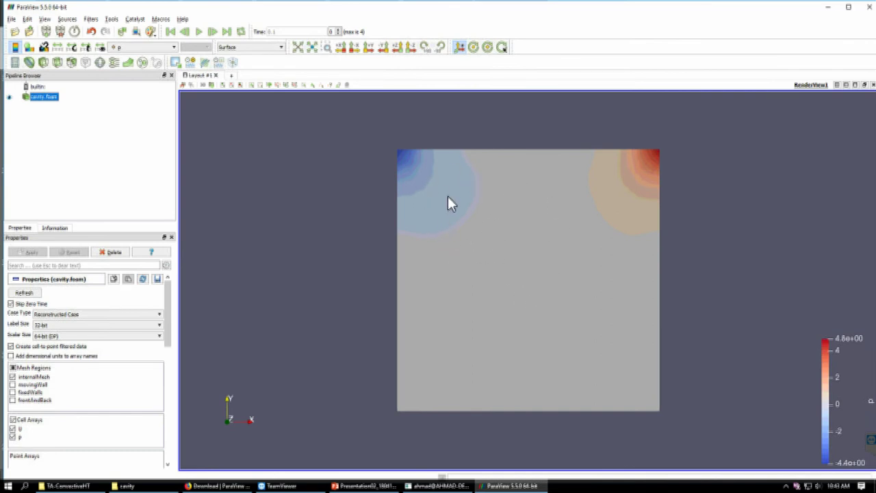
# Look through the available representation options and select the point array p for coloring the cavity
pyautogui.click(266, 49)
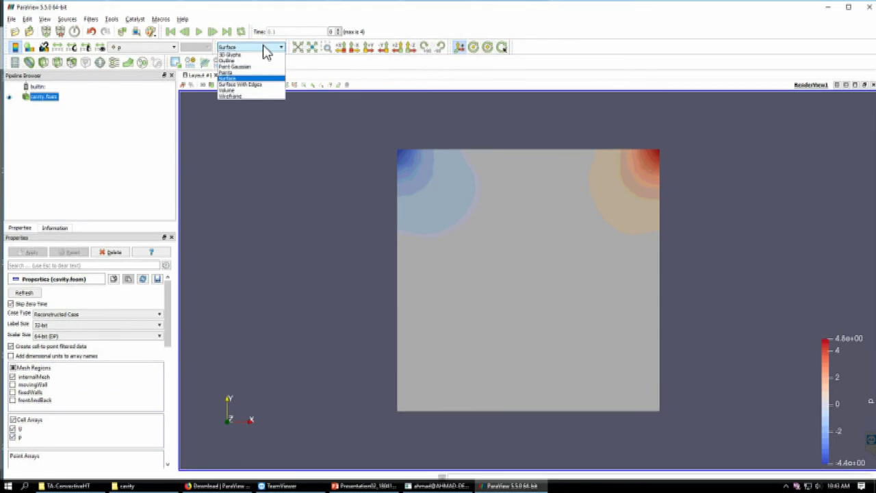
pyautogui.click(263, 47)
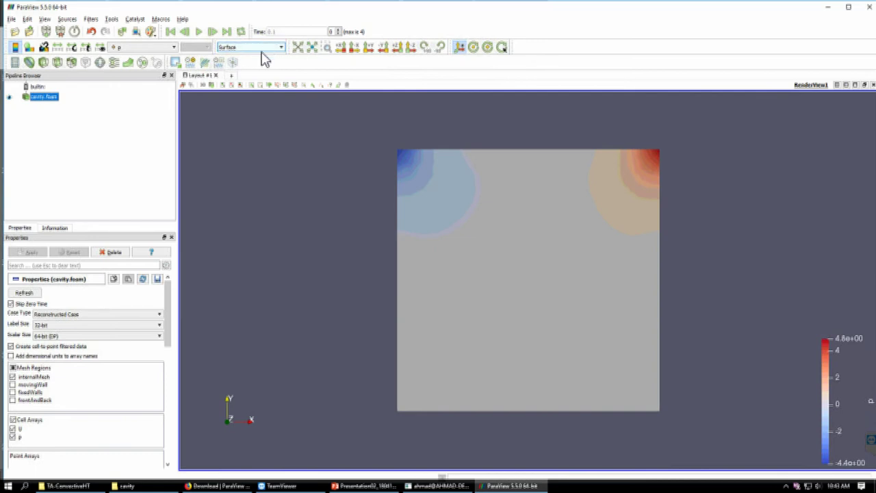
pyautogui.scroll(-10, 153, 349)
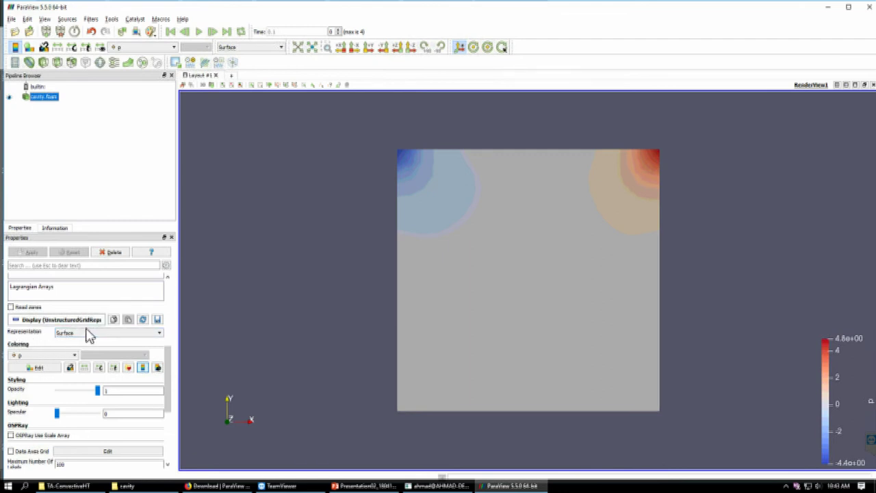
pyautogui.click(35, 356)
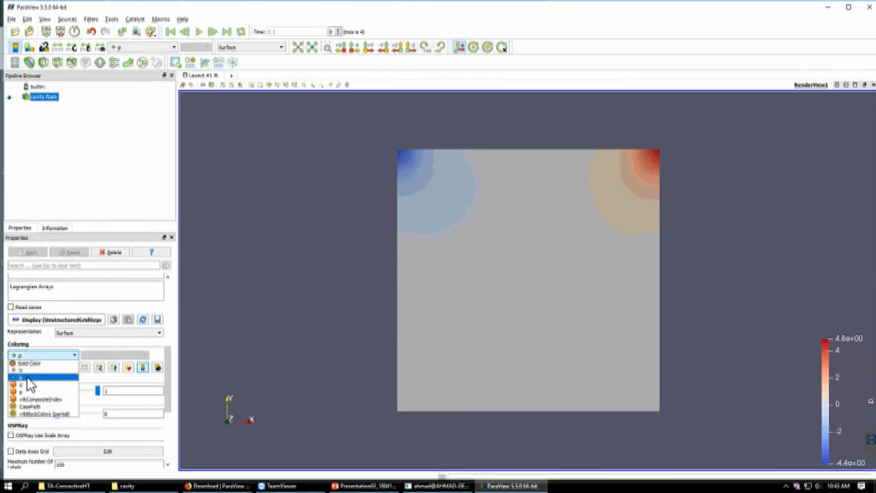
pyautogui.click(27, 378)
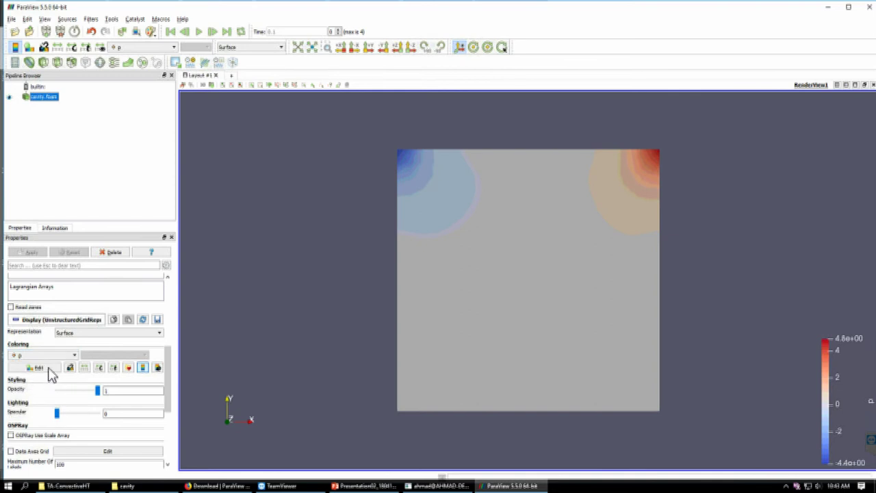
# Apply the rainbow color preset to the cavity's pressure coloring and close the preset chooser
pyautogui.click(129, 369)
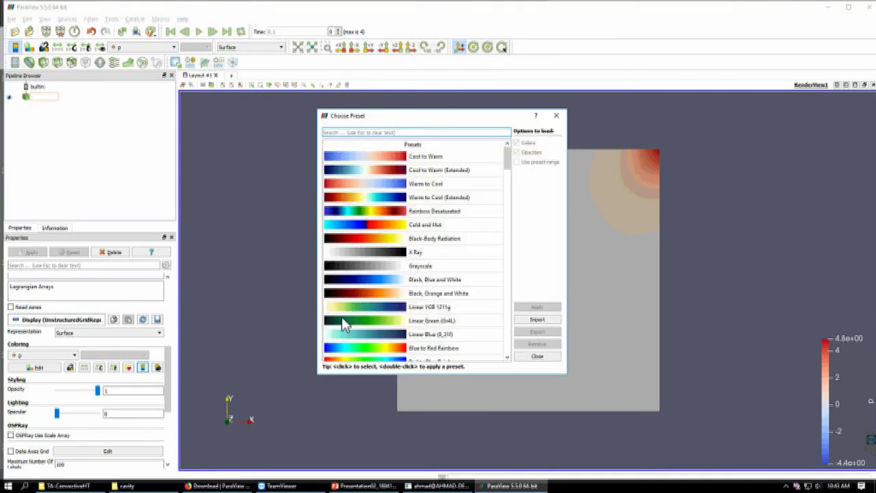
pyautogui.scroll(-2, 359, 305)
pyautogui.scroll(-2, 360, 304)
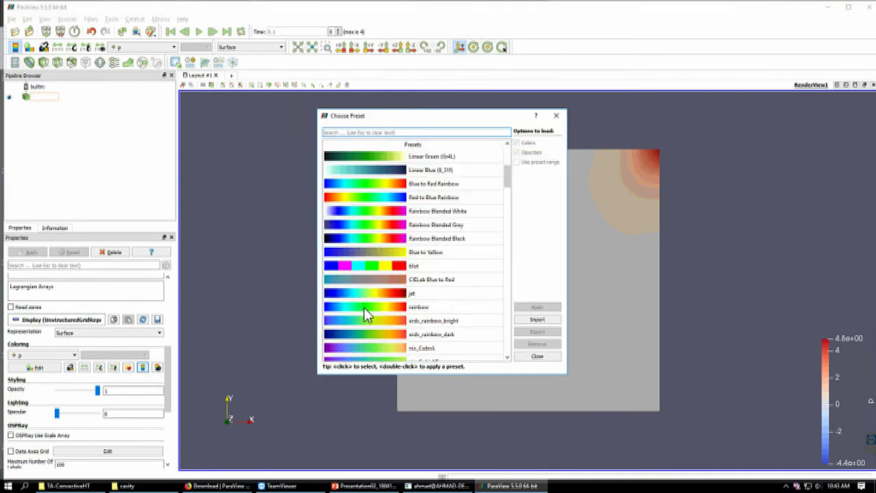
pyautogui.click(363, 307)
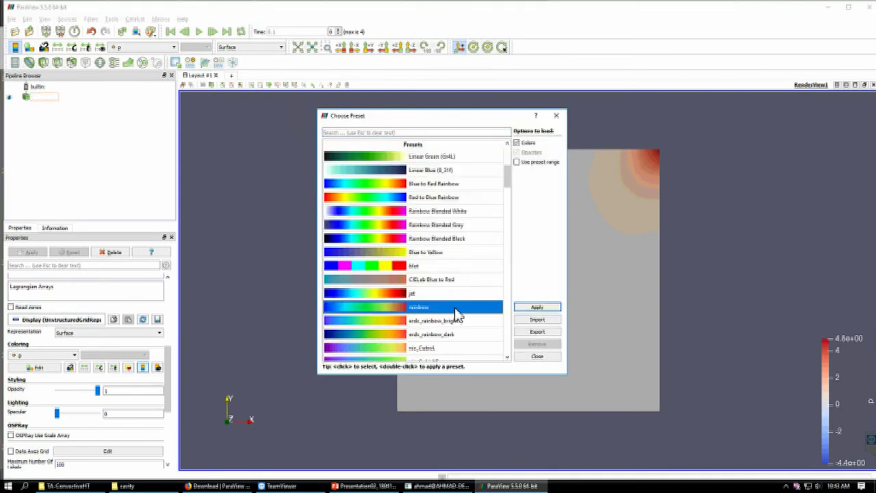
pyautogui.click(533, 309)
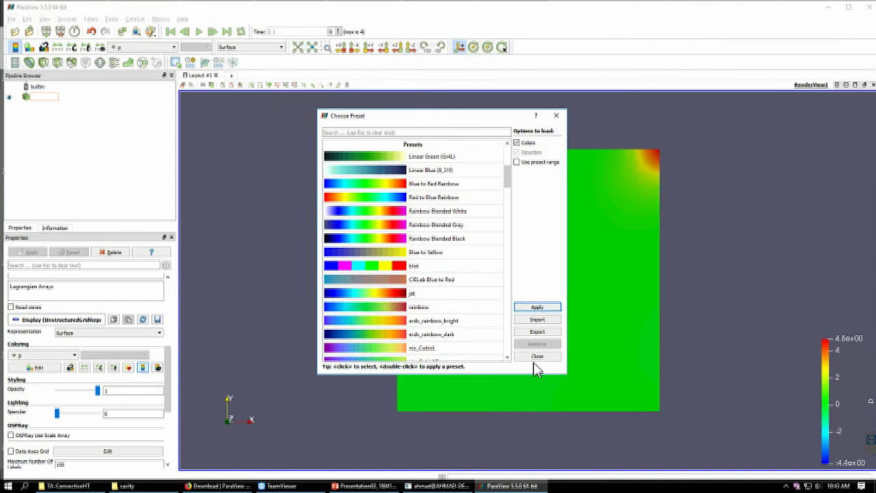
pyautogui.click(540, 357)
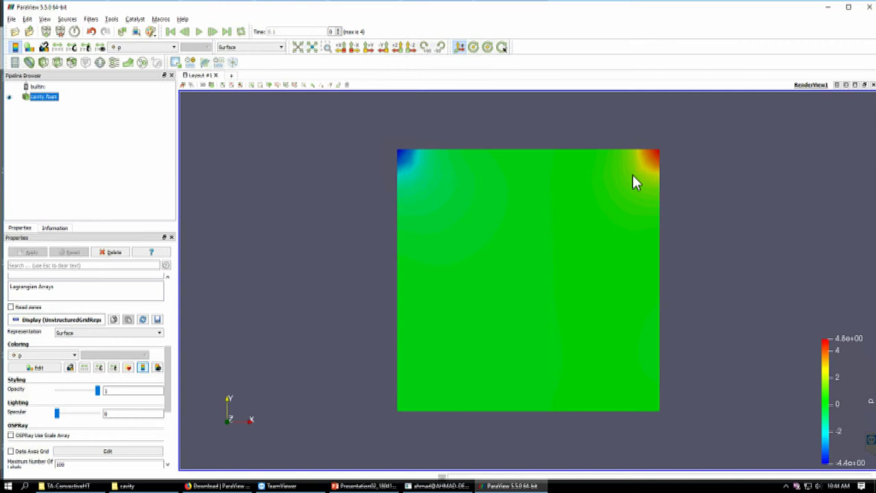
# Color the cavity by the magnitude of the point array U and switch the coloring to the cell array p
pyautogui.click(74, 357)
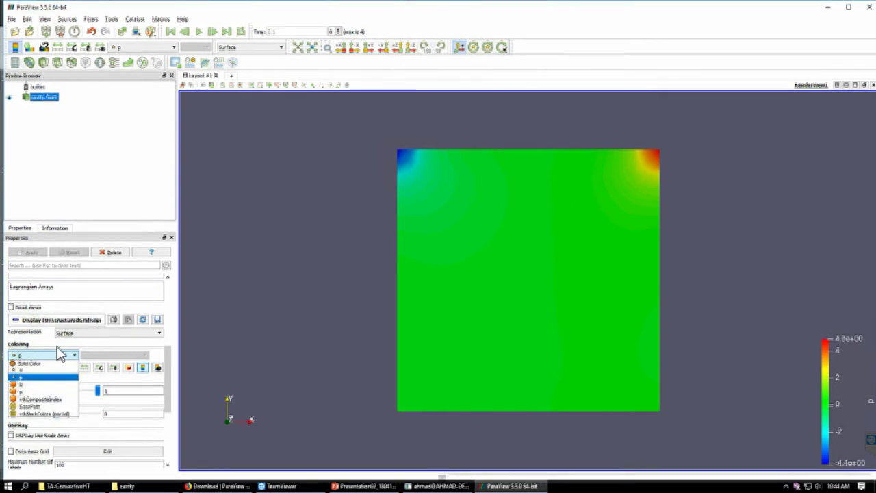
pyautogui.click(27, 372)
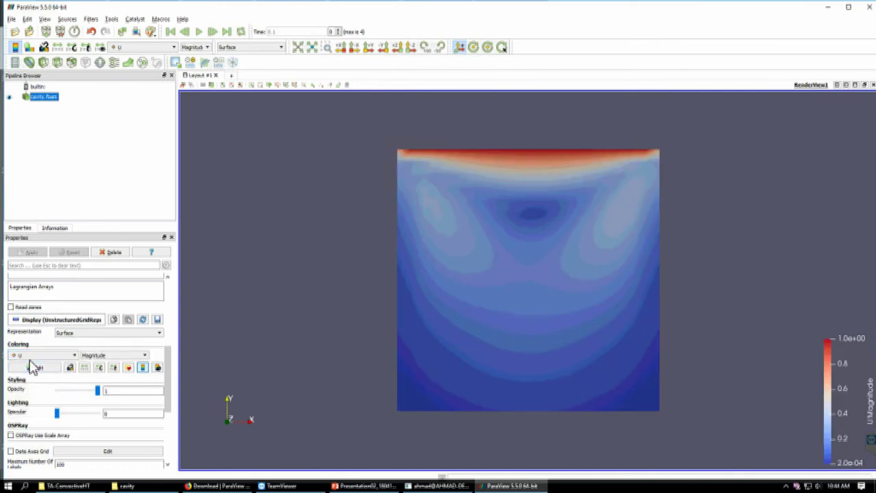
pyautogui.click(36, 358)
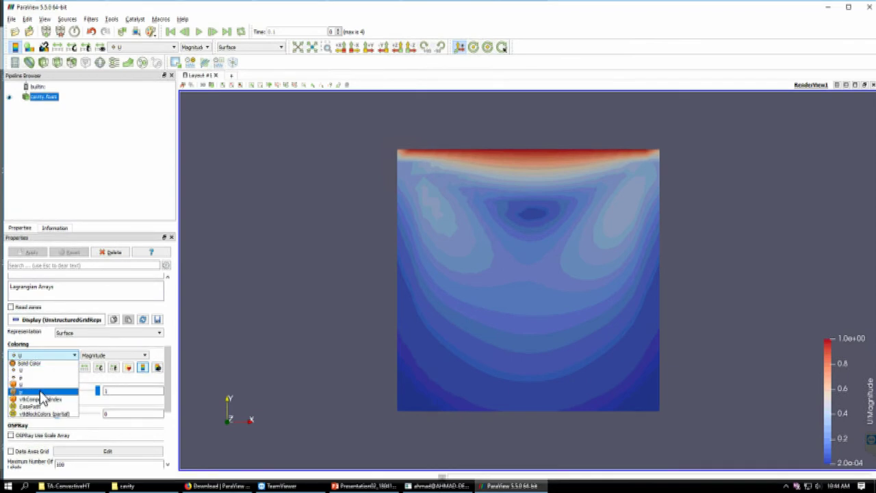
pyautogui.click(40, 393)
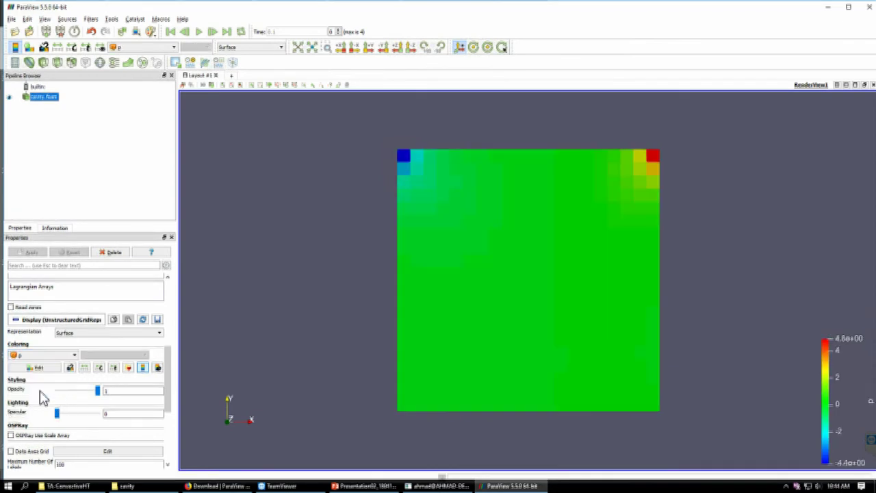
pyautogui.click(36, 355)
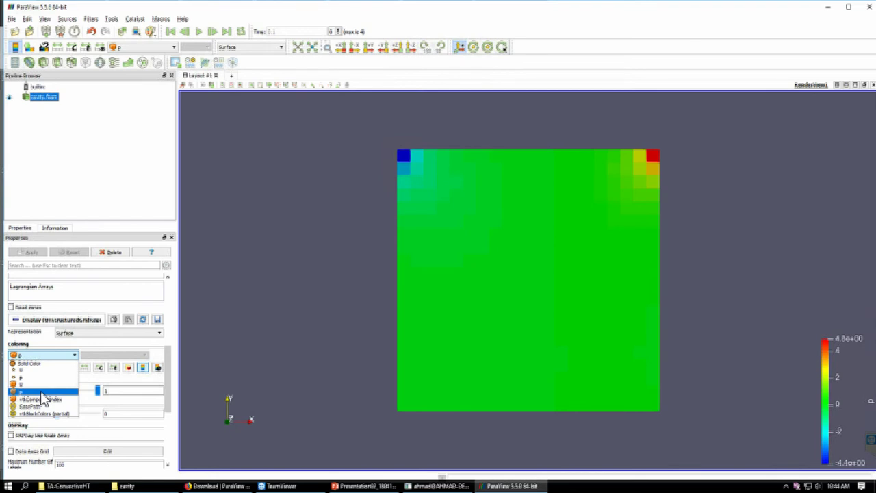
pyautogui.click(42, 394)
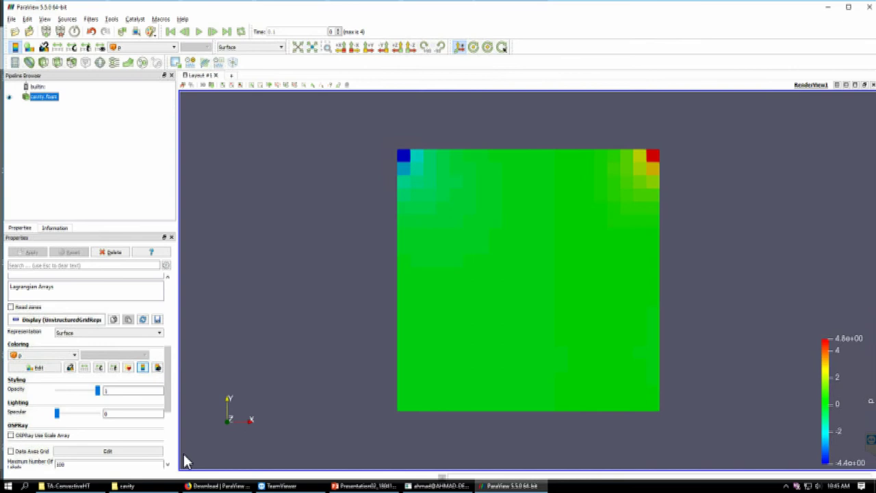
# View the cavity mesh as a Wireframe, tilted to show its depth, and return the representation to Surface
pyautogui.click(242, 48)
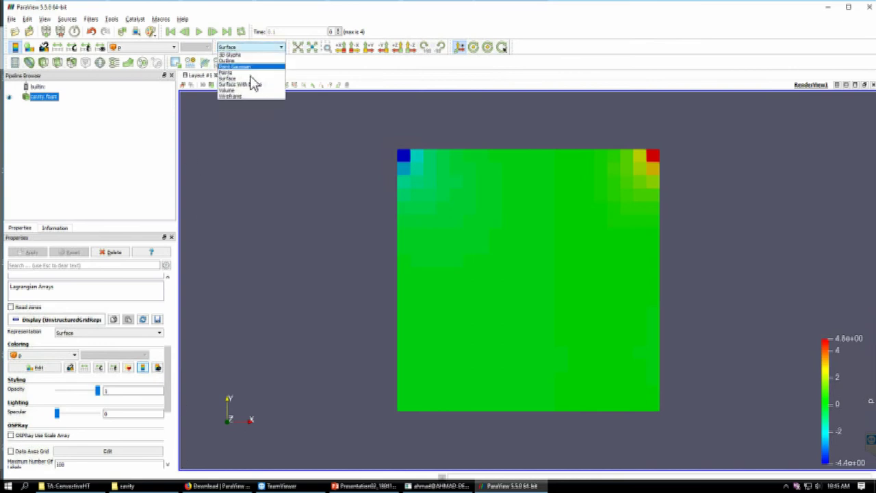
pyautogui.click(256, 96)
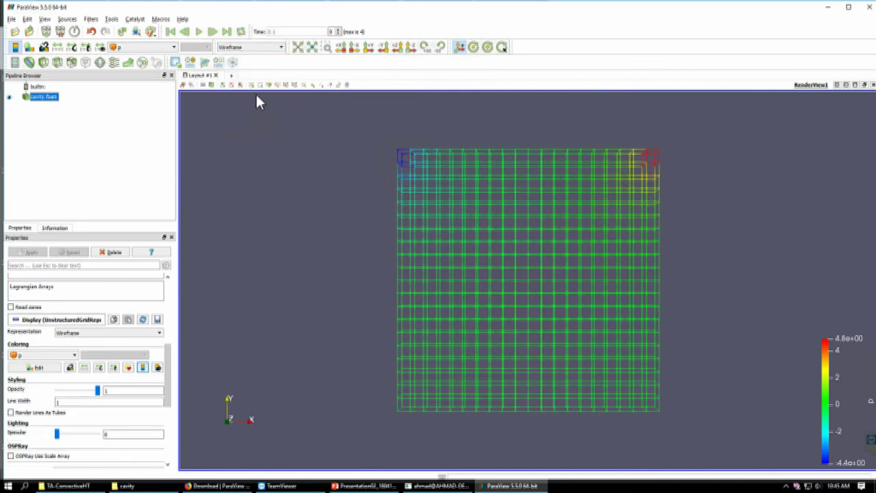
pyautogui.click(254, 49)
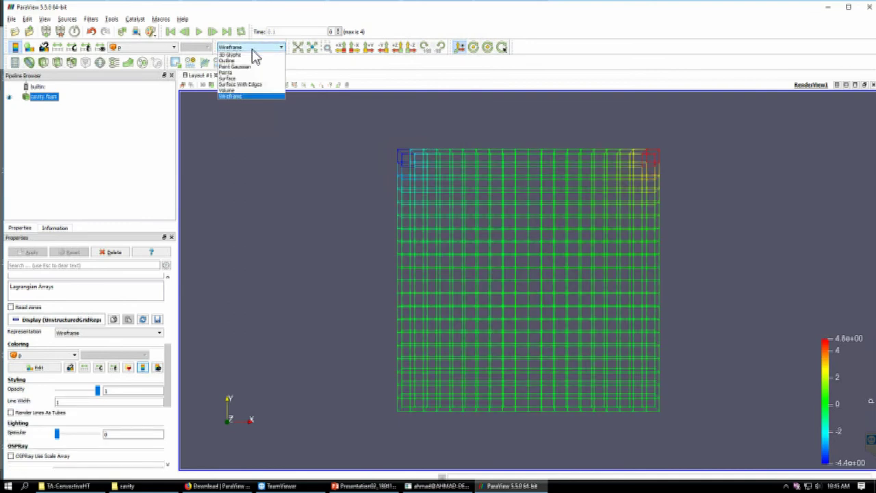
pyautogui.click(236, 96)
pyautogui.moveTo(468, 186); pyautogui.dragTo(456, 225)
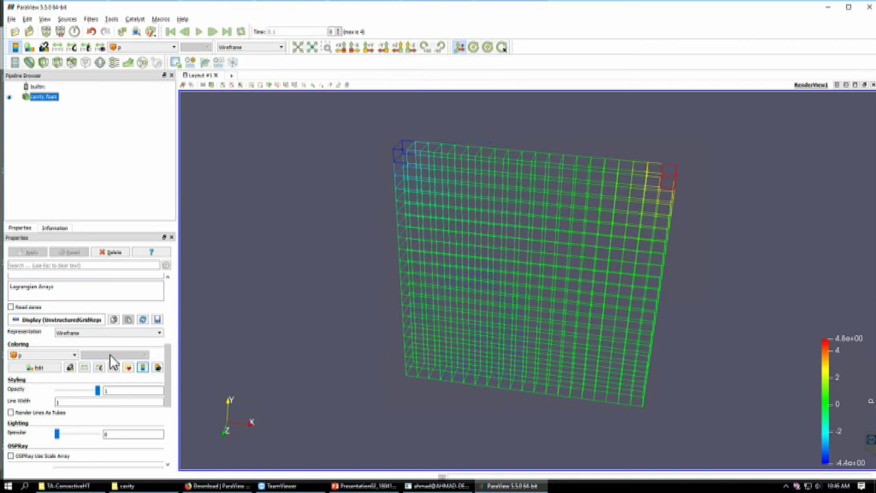
pyautogui.click(233, 48)
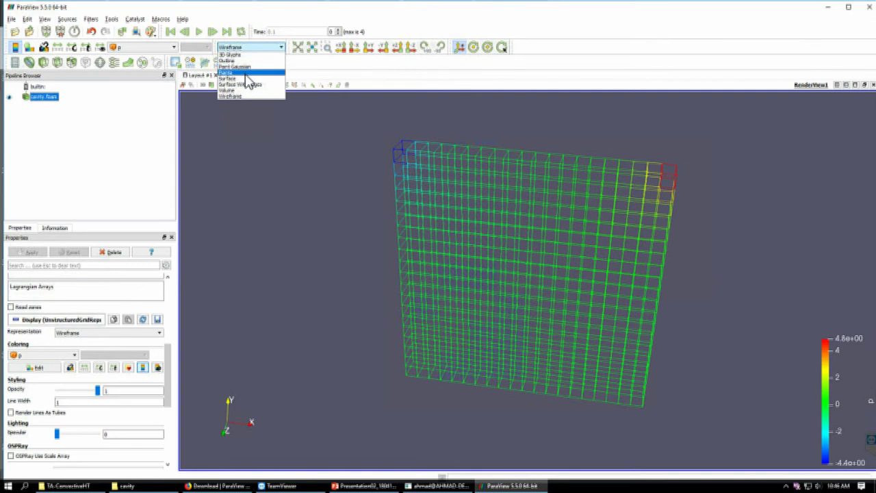
pyautogui.click(250, 78)
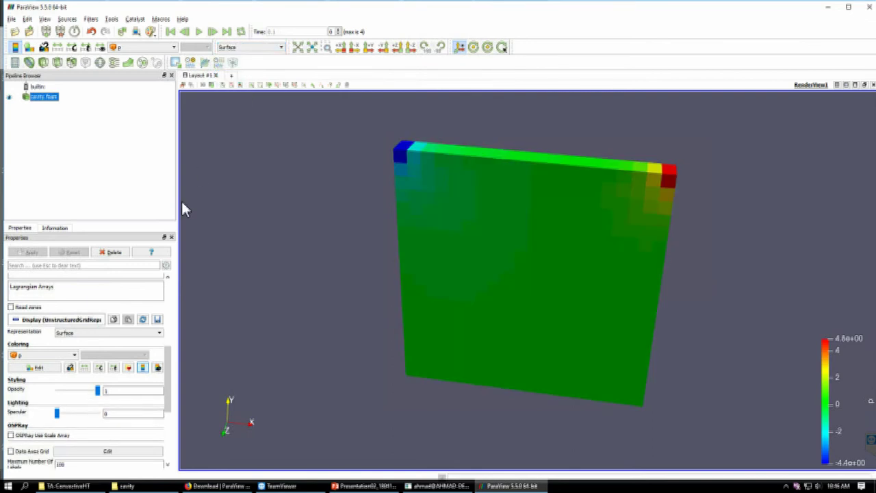
# Color the cavity by the magnitude of the cell array U and switch the coloring to the point array p
pyautogui.click(40, 355)
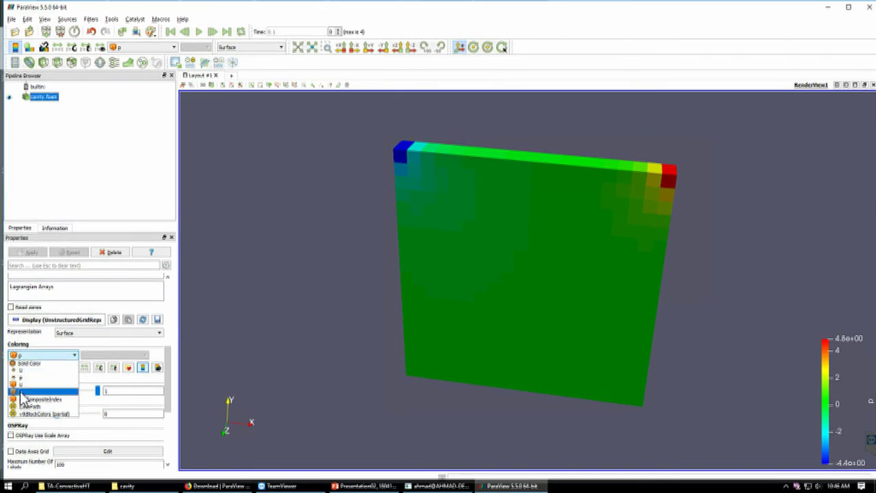
pyautogui.click(39, 356)
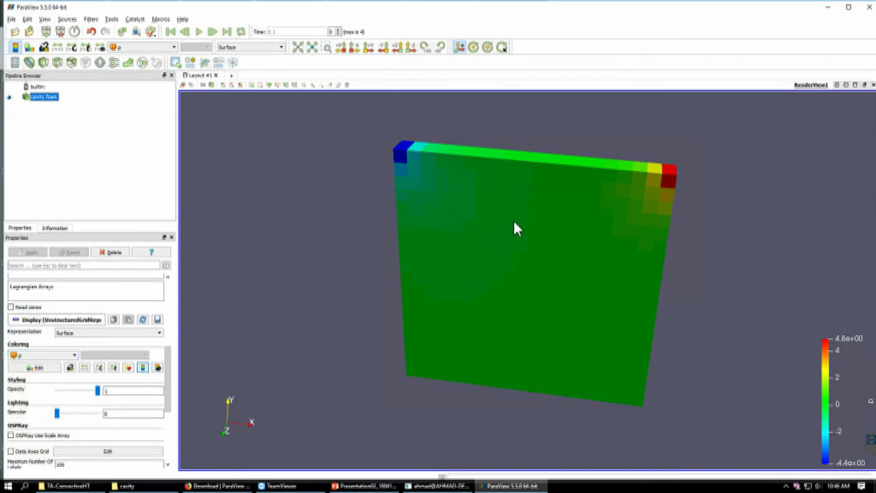
pyautogui.moveTo(534, 191); pyautogui.dragTo(550, 175)
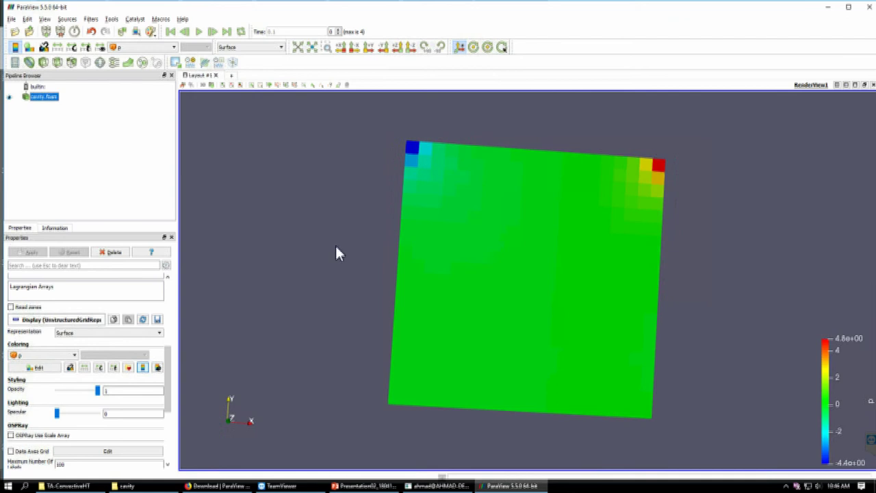
pyautogui.click(67, 358)
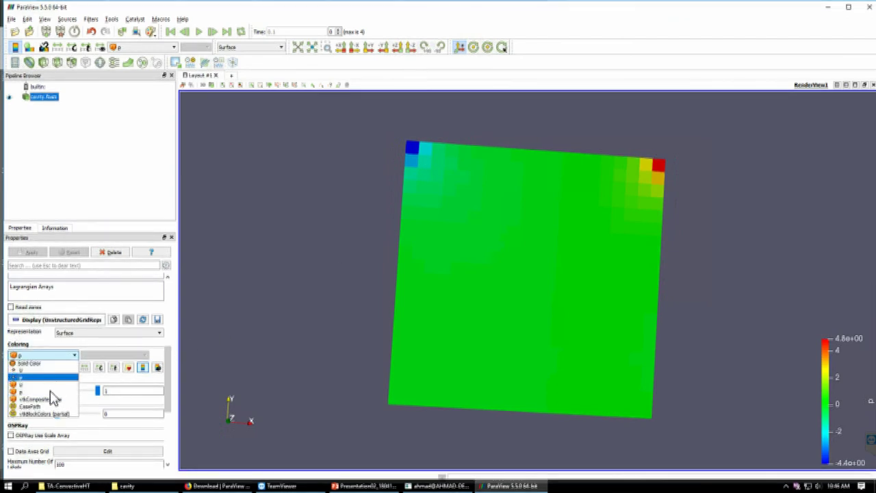
pyautogui.click(55, 387)
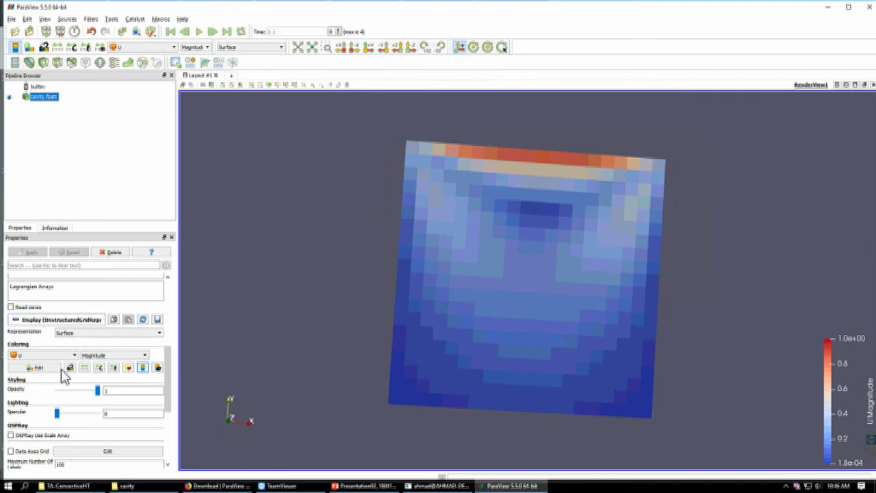
pyautogui.click(42, 355)
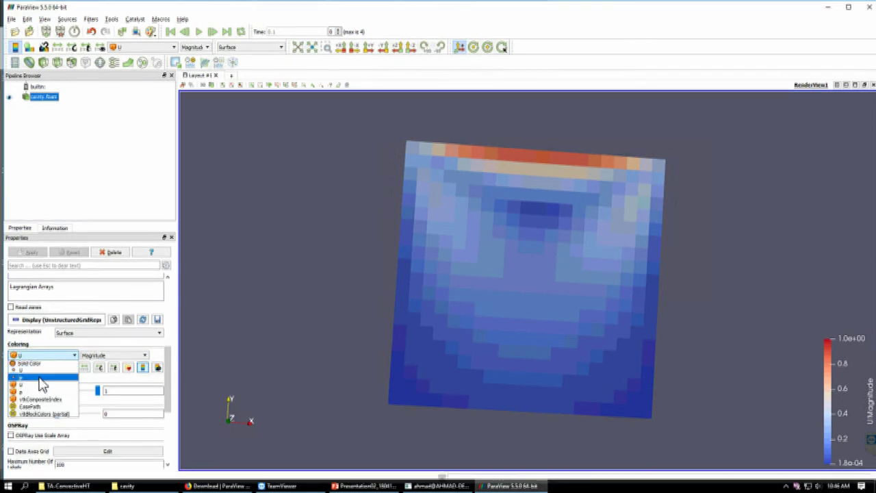
pyautogui.click(40, 379)
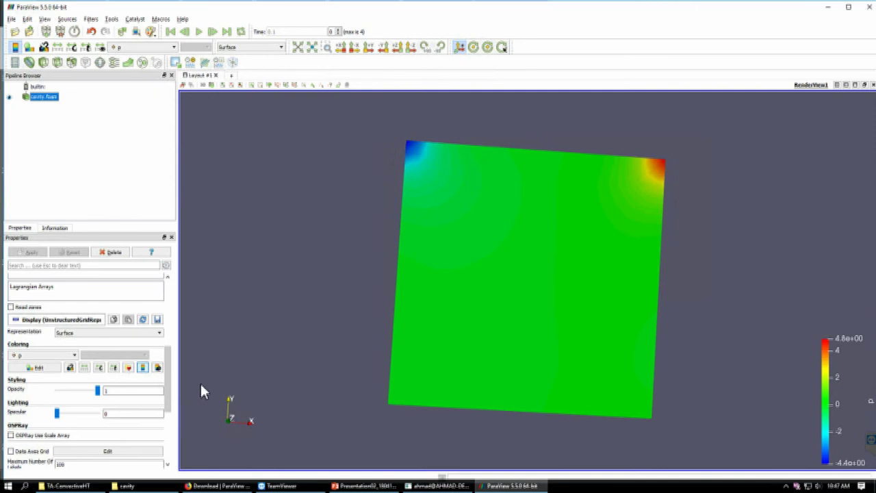
# Switch to the PowerPoint presentation and read the ParaView slides from accessing the case up to Vector plots
pyautogui.click(337, 487)
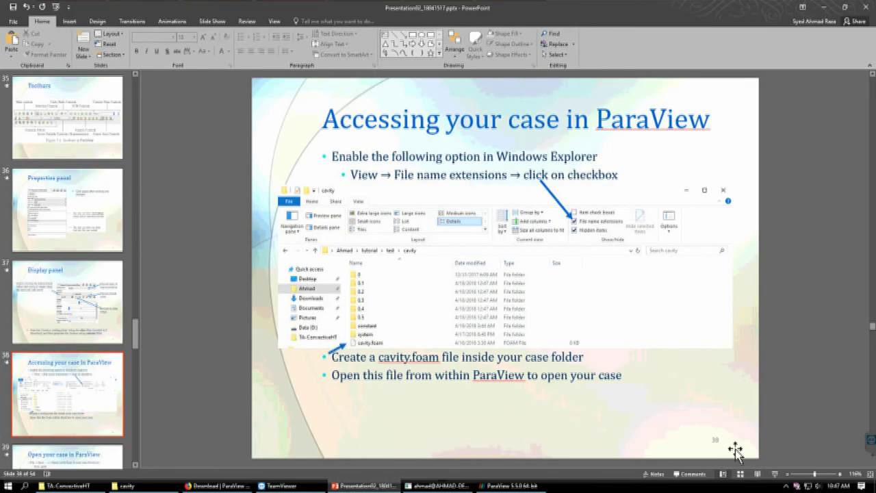
pyautogui.click(777, 474)
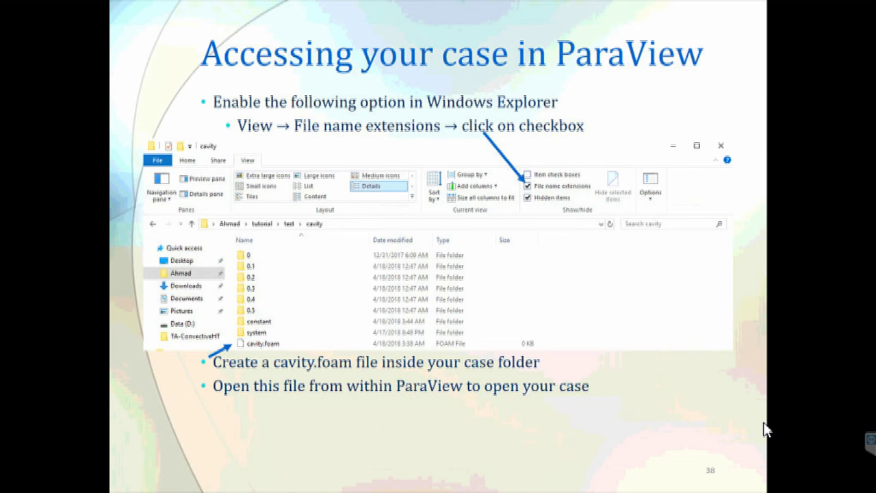
pyautogui.press('Right')
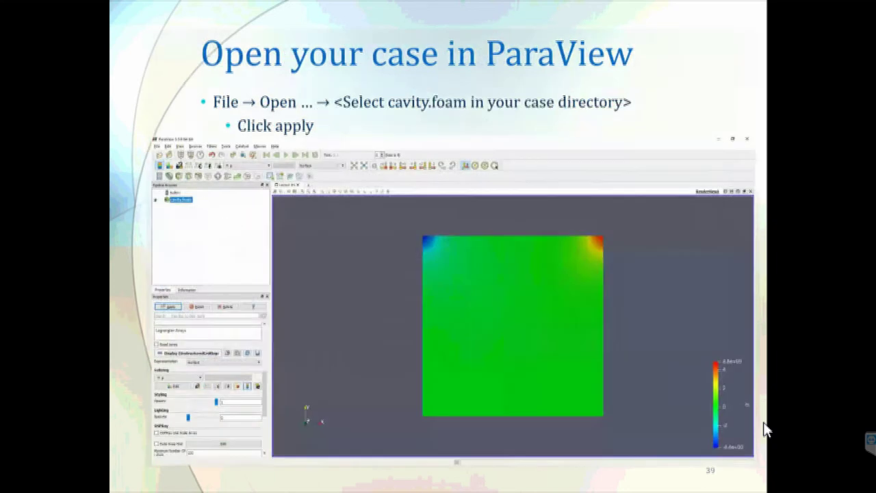
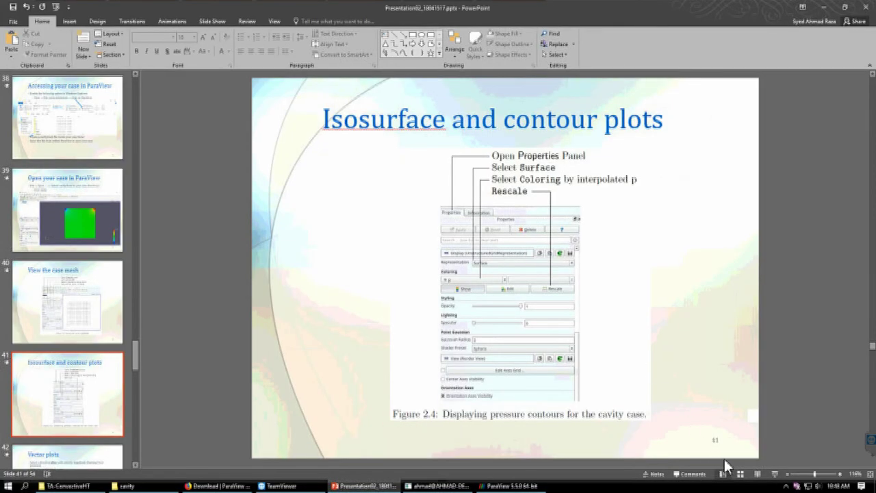
pyautogui.click(775, 473)
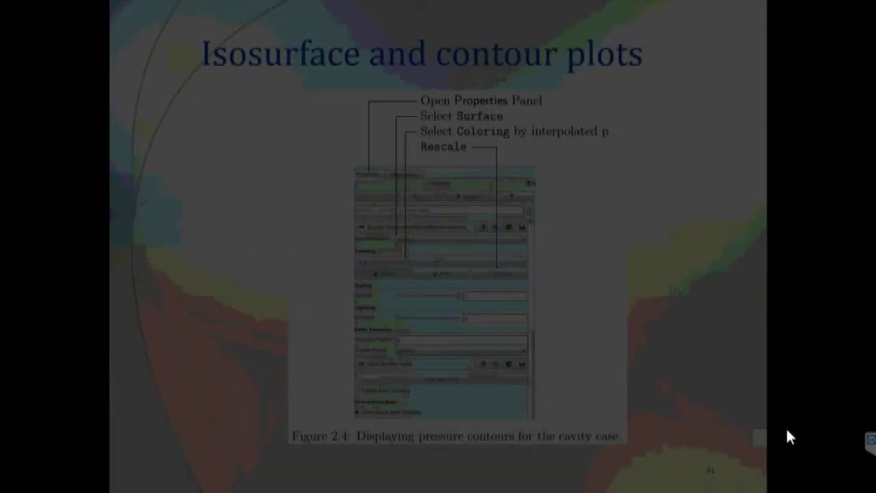
pyautogui.click(751, 488)
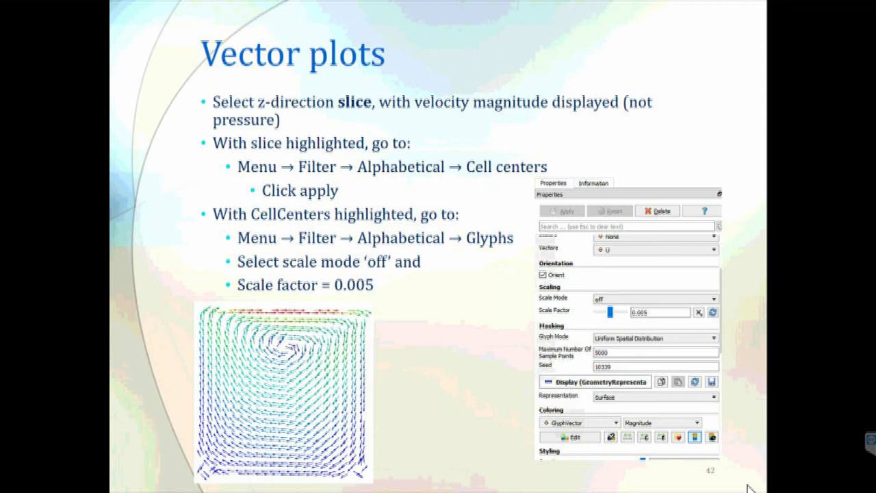
pyautogui.press('Escape')
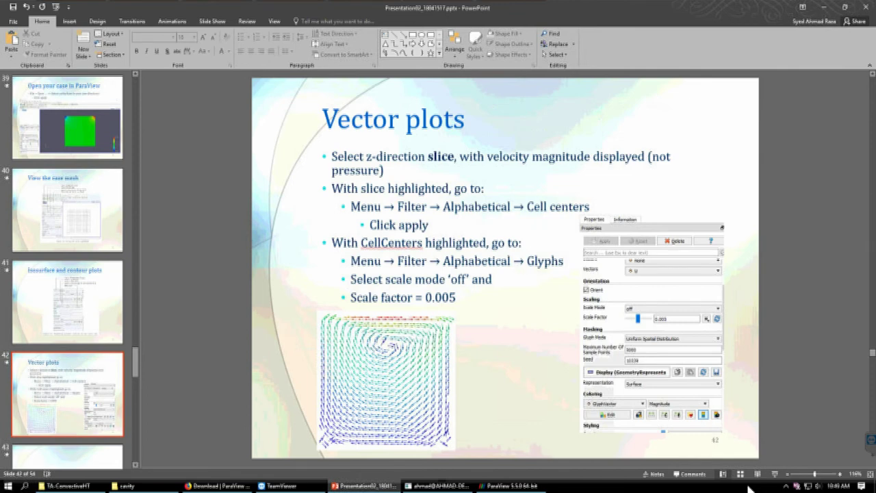
# Switch back to ParaView, color the cavity by the magnitude of the point array U and look through its display properties
pyautogui.hotkey('alt', 'Tab')
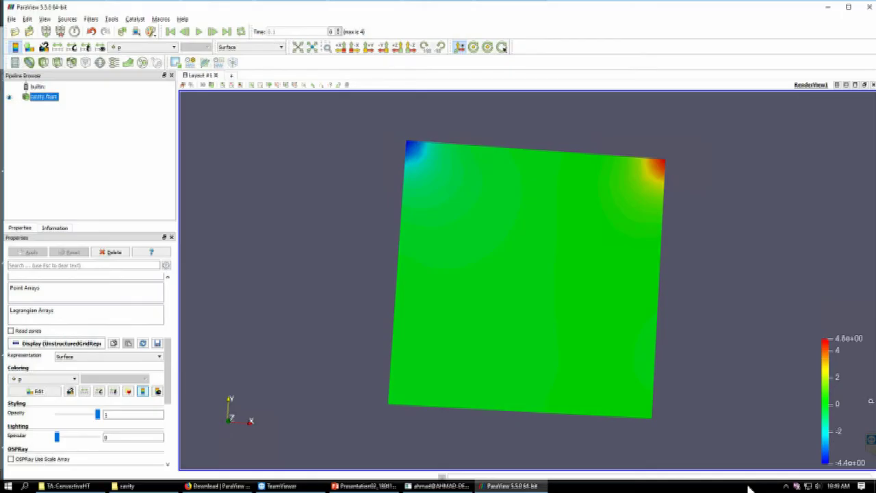
pyautogui.click(55, 379)
pyautogui.click(51, 408)
pyautogui.scroll(-5, 59, 409)
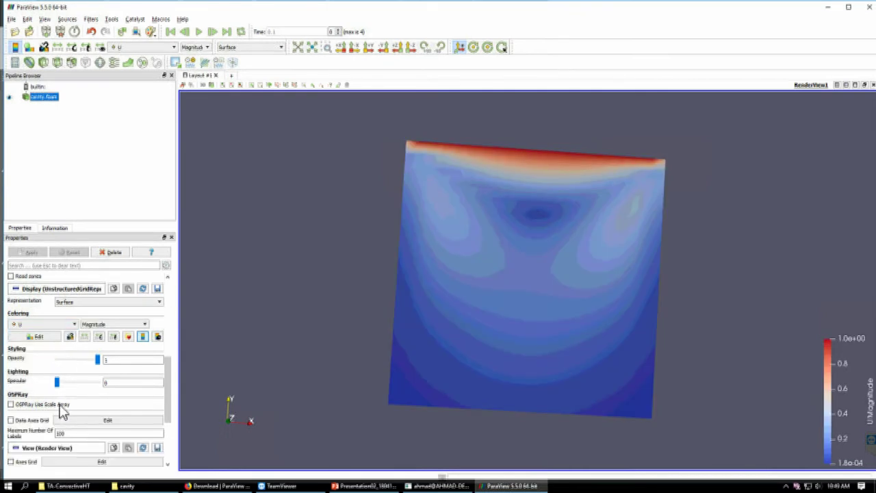
pyautogui.scroll(-1, 60, 410)
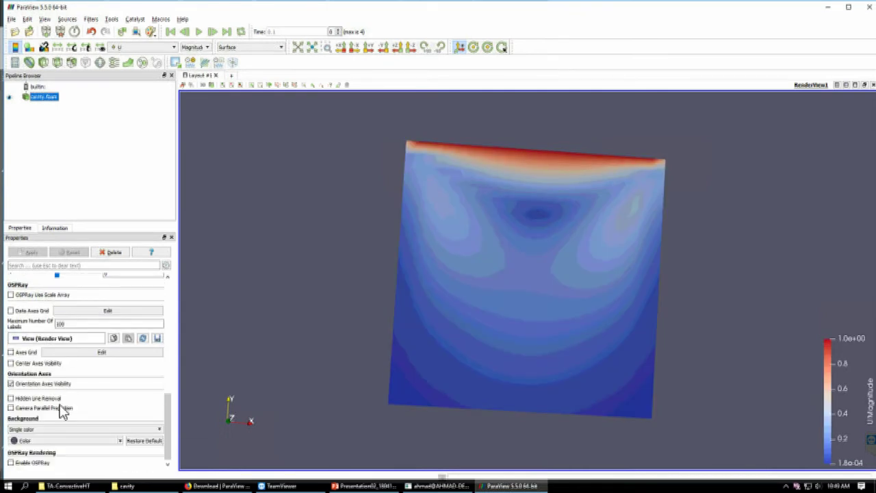
pyautogui.scroll(-1, 62, 409)
pyautogui.scroll(4, 42, 424)
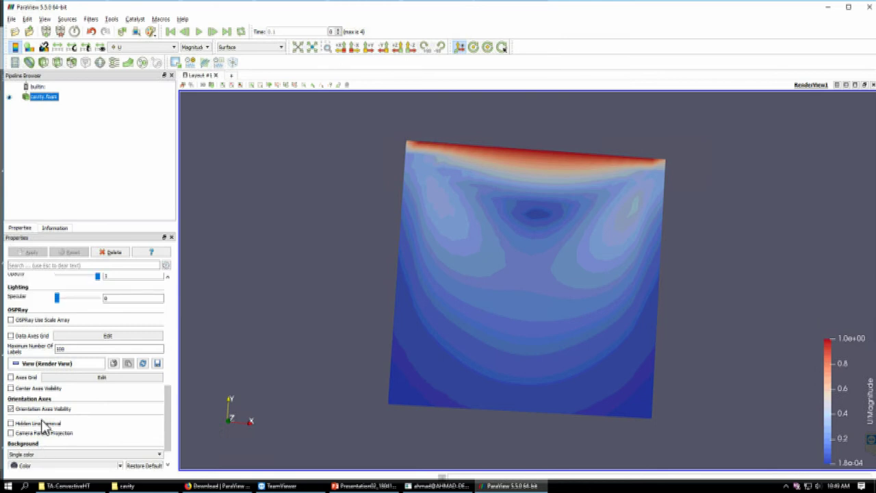
pyautogui.scroll(2, 42, 426)
pyautogui.click(43, 349)
pyautogui.click(47, 360)
pyautogui.scroll(-1, 45, 353)
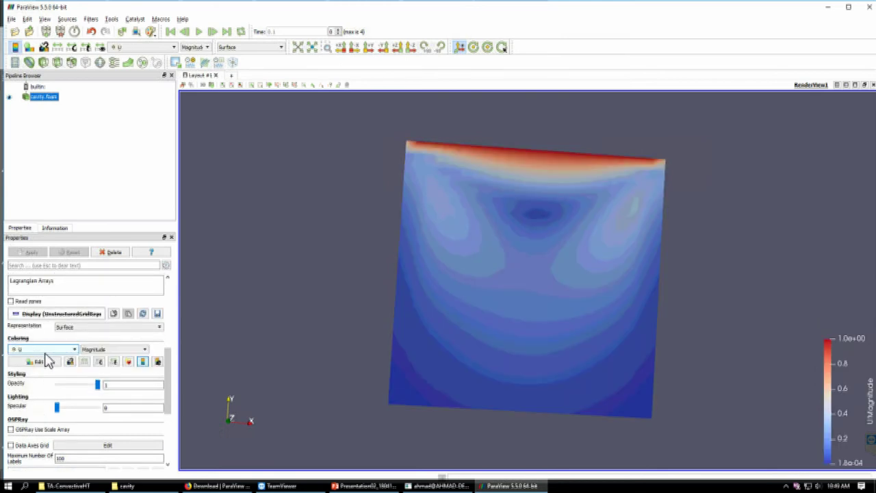
# Exclude the cell array p from the arrays loaded for cavity.foam, keeping only U selected
pyautogui.scroll(3, 129, 356)
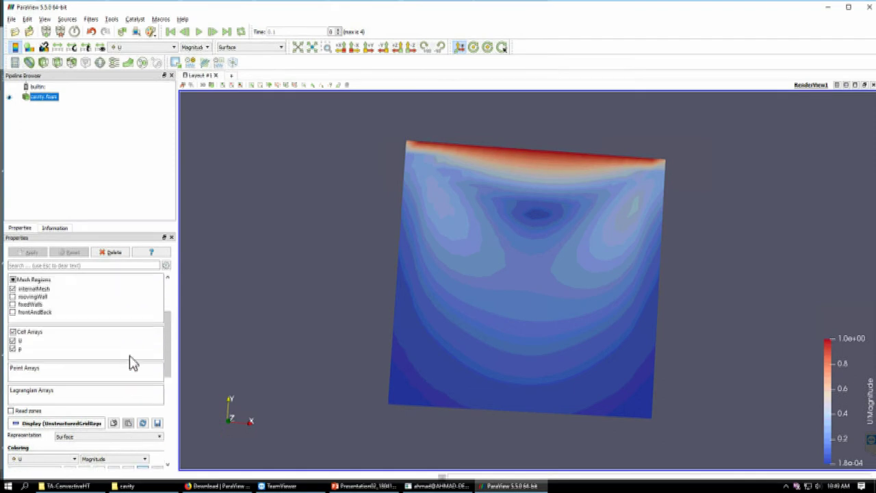
pyautogui.click(13, 349)
pyautogui.scroll(4, 67, 346)
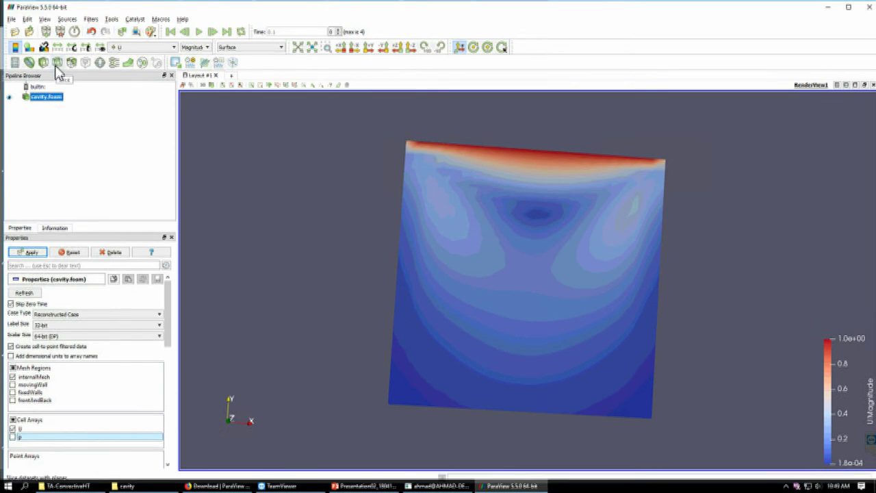
# Add a Slice filter to cavity.foam and set its plane normal to the Z direction
pyautogui.click(411, 48)
pyautogui.moveTo(452, 265); pyautogui.dragTo(483, 308)
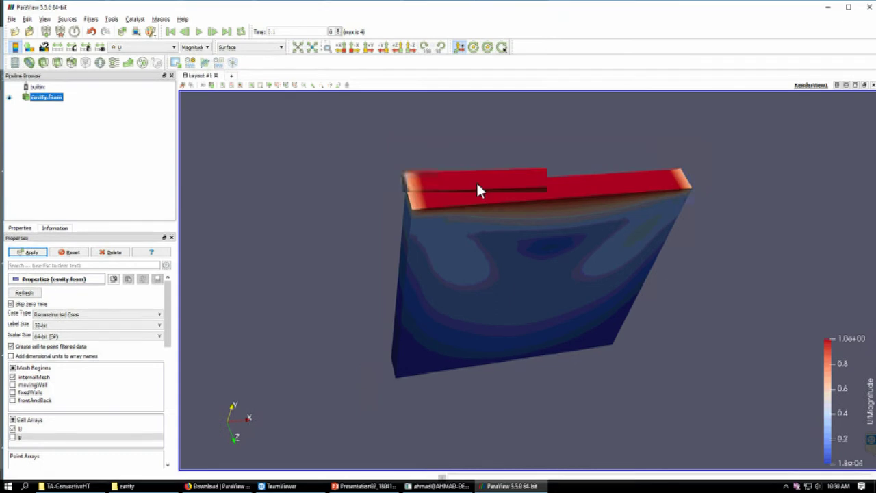
pyautogui.moveTo(479, 185); pyautogui.dragTo(471, 186)
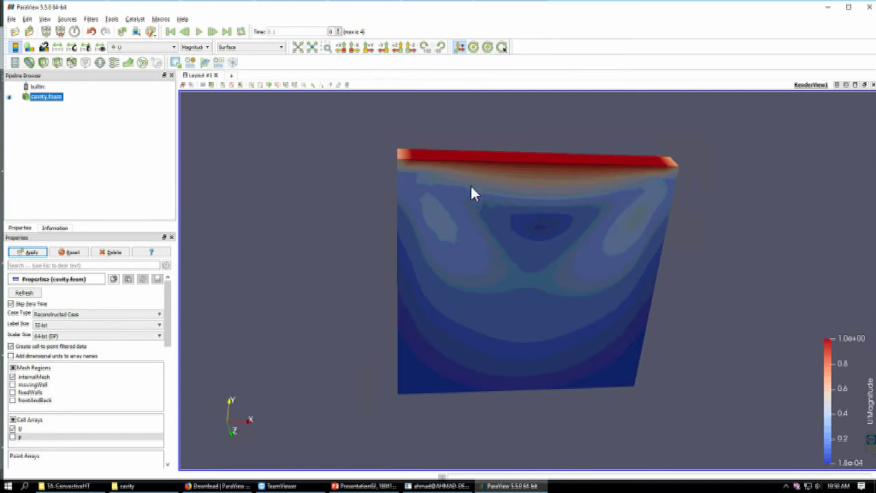
pyautogui.click(59, 64)
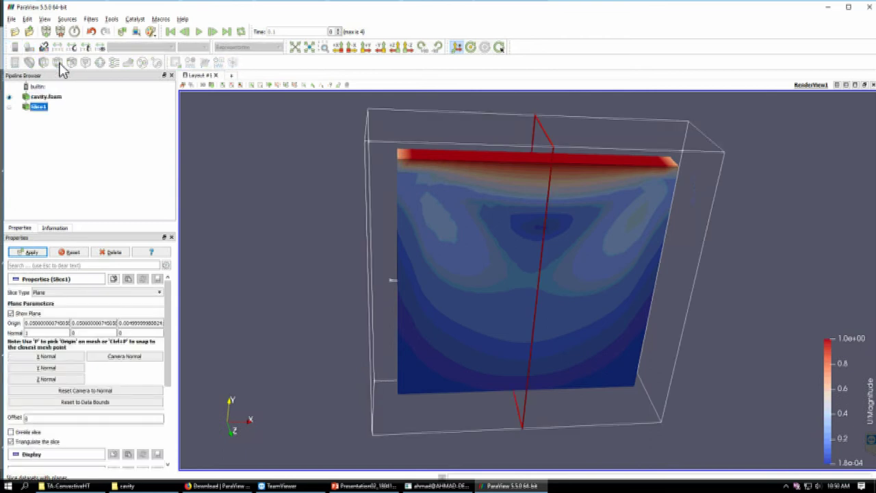
pyautogui.click(65, 381)
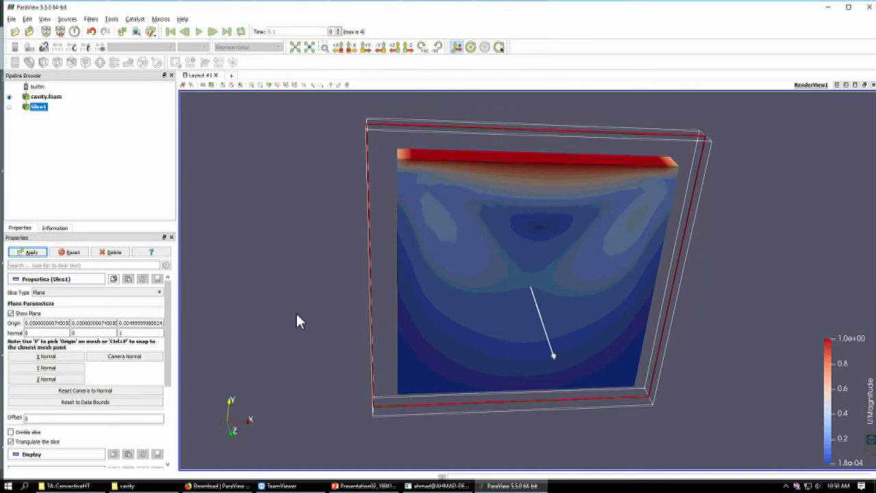
# Move the slice plane along its normal to a Z origin of about 0.0125 and apply the slice
pyautogui.moveTo(471, 257); pyautogui.dragTo(593, 254)
pyautogui.moveTo(654, 233); pyautogui.dragTo(741, 206)
pyautogui.moveTo(795, 144); pyautogui.dragTo(809, 165)
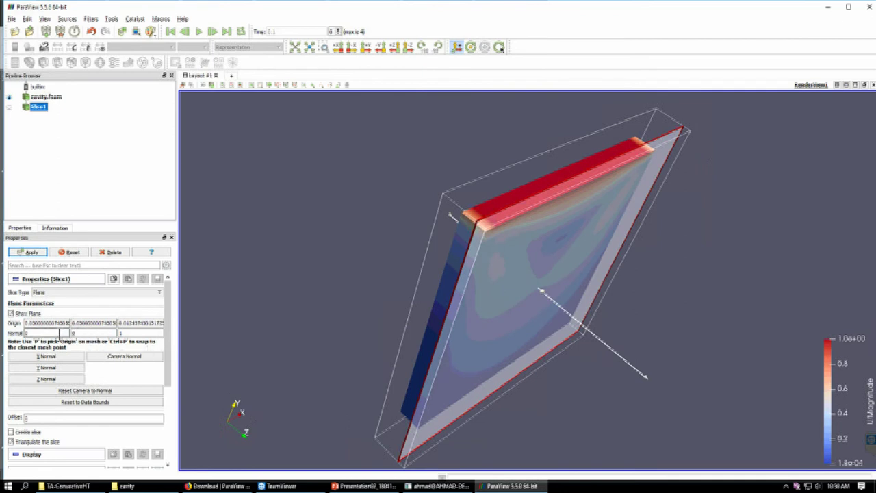
pyautogui.scroll(-1, 44, 350)
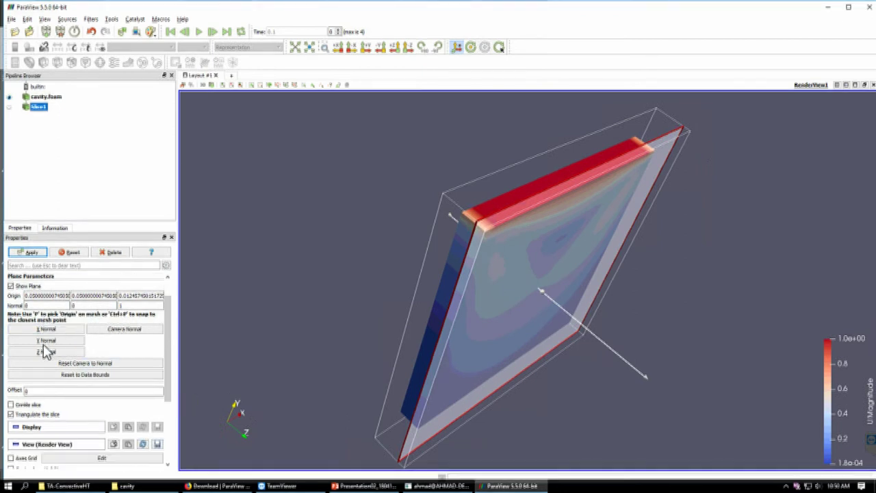
pyautogui.scroll(-1, 46, 351)
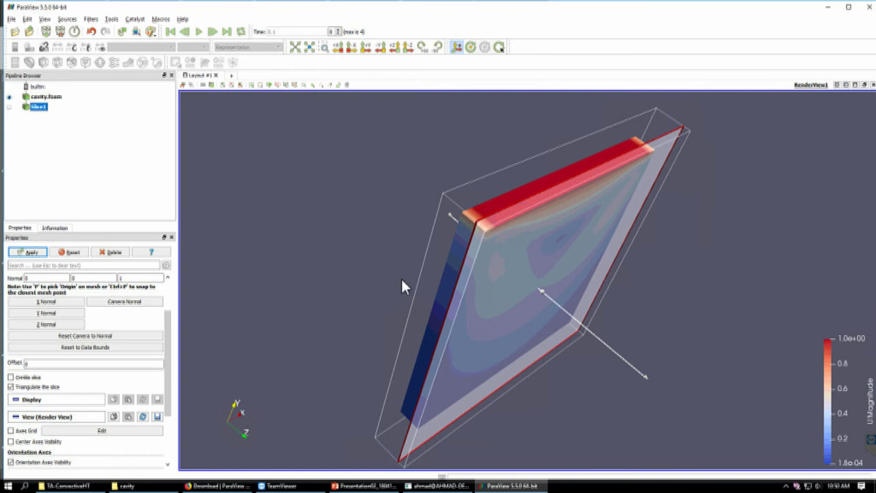
pyautogui.click(39, 253)
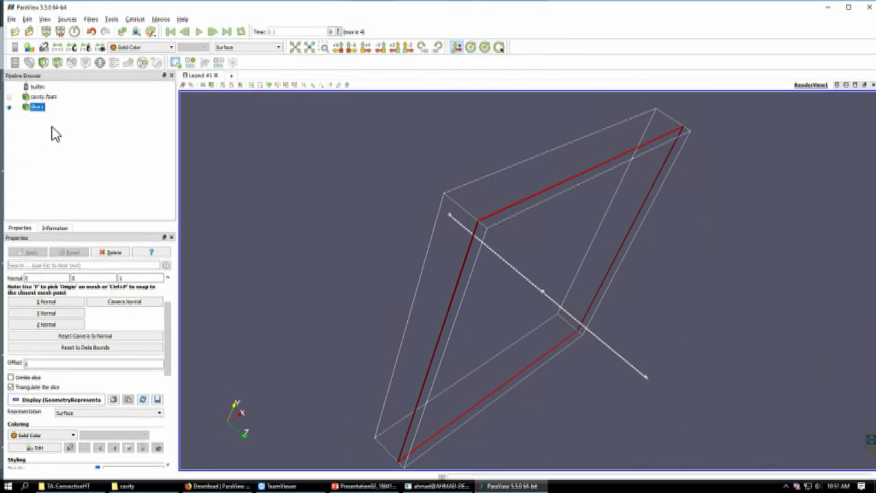
# Check the Vector plots slide in the presentation, then apply a Cell Centers filter to the slice in ParaView
pyautogui.hotkey('alt', 'Tab')
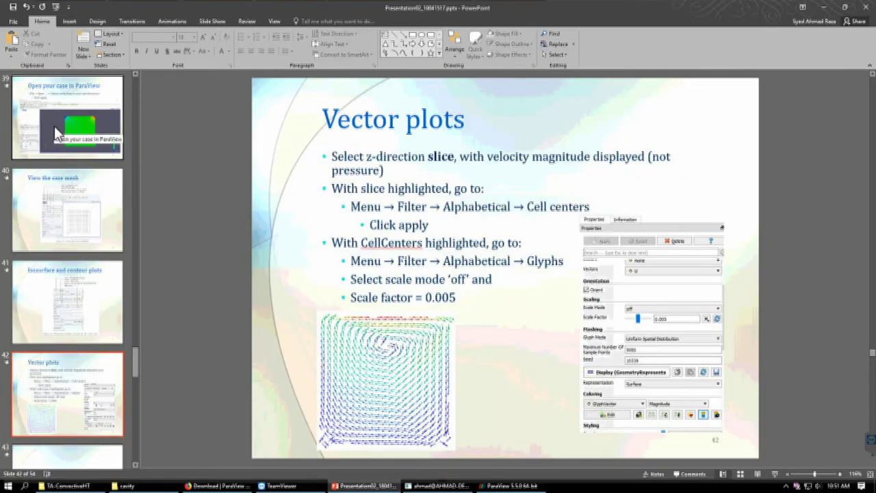
pyautogui.hotkey('alt', 'Tab')
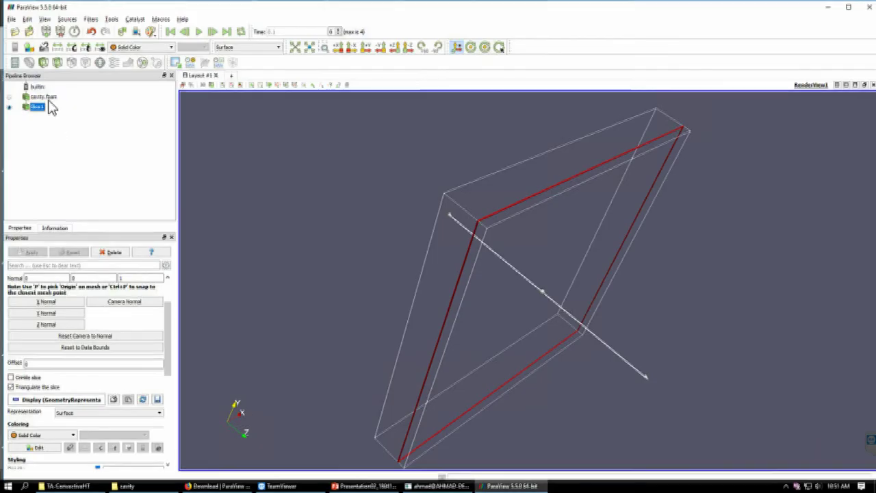
pyautogui.click(90, 19)
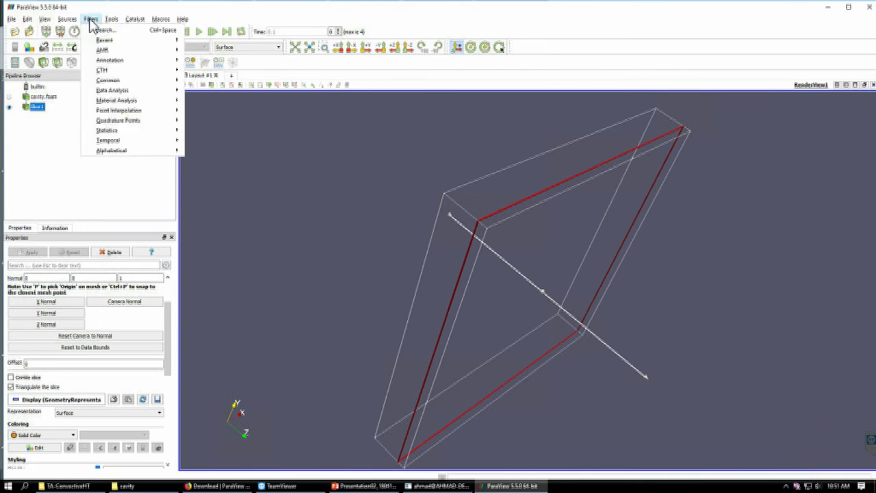
pyautogui.moveTo(132, 154)
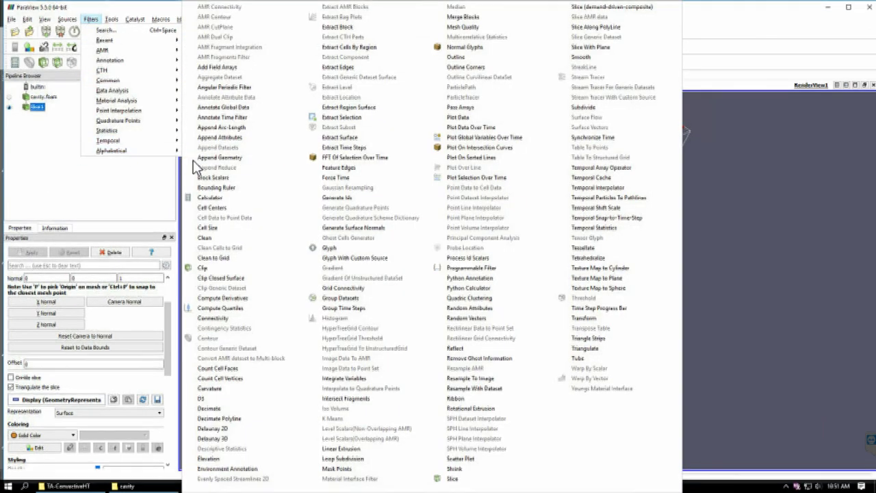
pyautogui.click(210, 212)
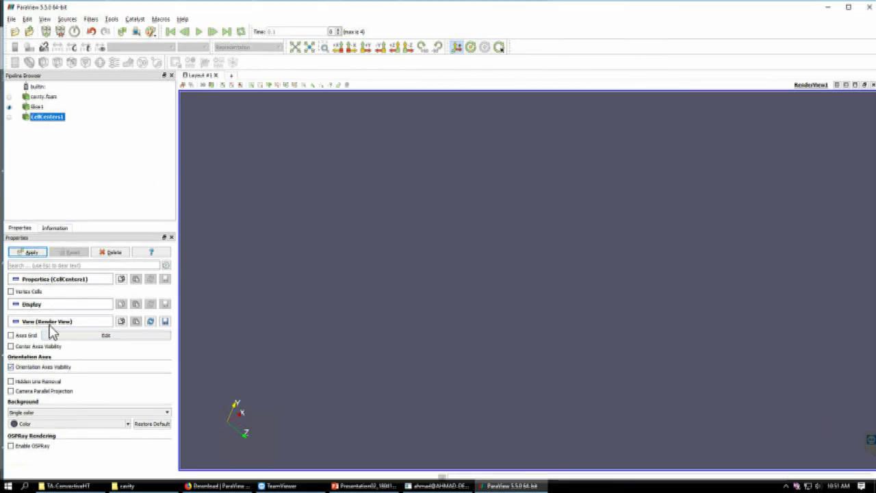
pyautogui.click(24, 254)
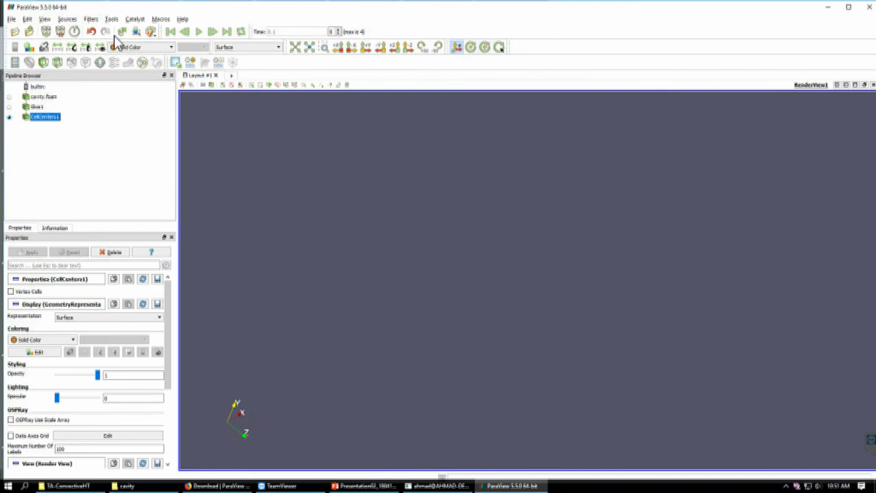
# Try a Glyph filter with a scale factor of 0.005 on the cell centers, check its vector arrays, and discard it
pyautogui.click(91, 20)
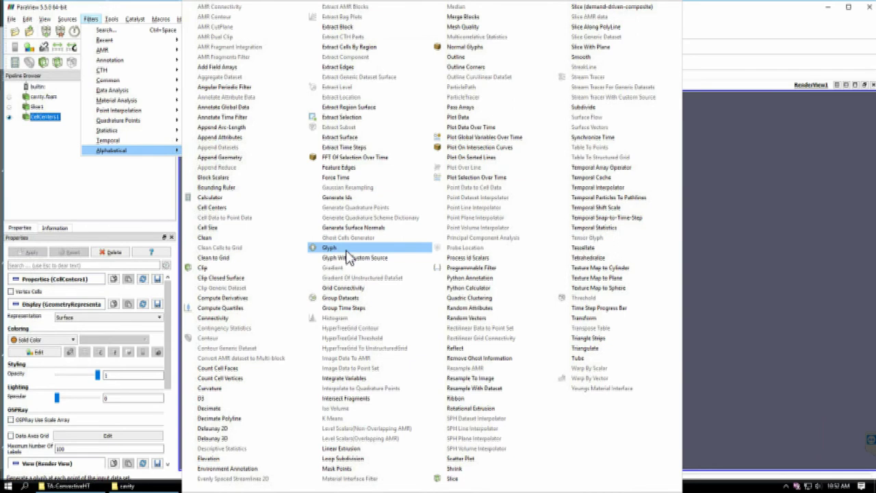
pyautogui.click(330, 248)
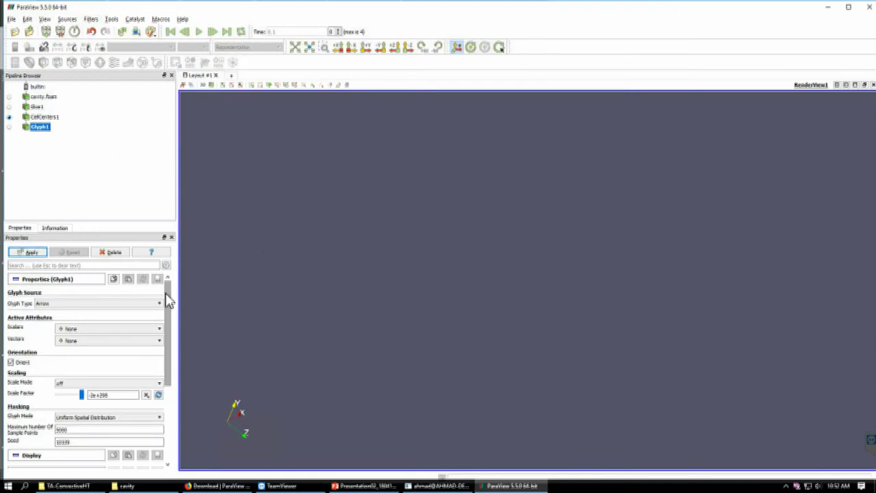
pyautogui.click(77, 386)
pyautogui.click(78, 390)
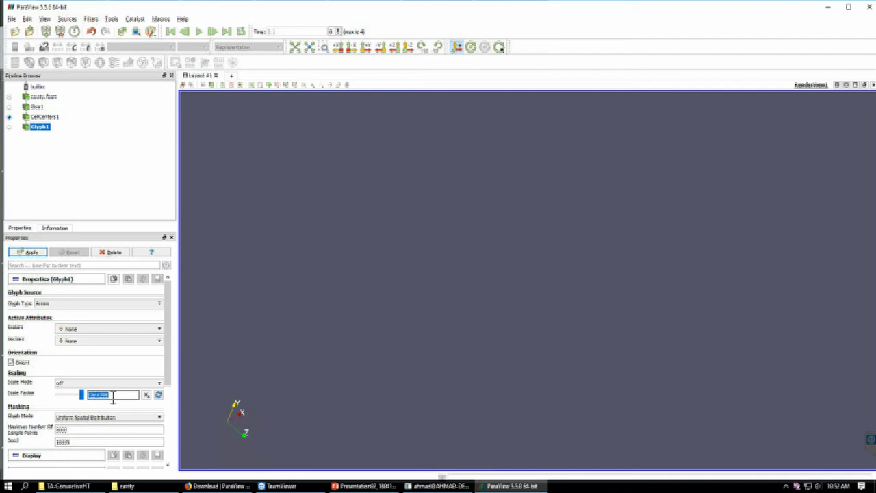
pyautogui.write('0.005')
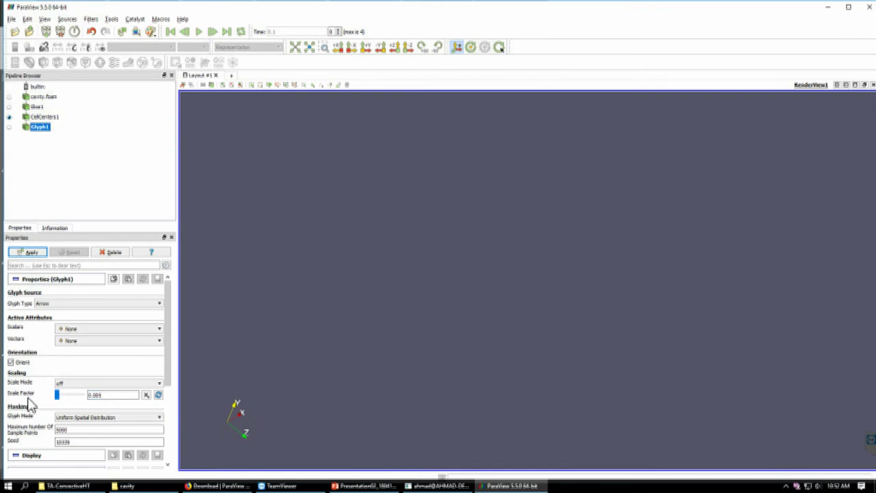
pyautogui.click(78, 346)
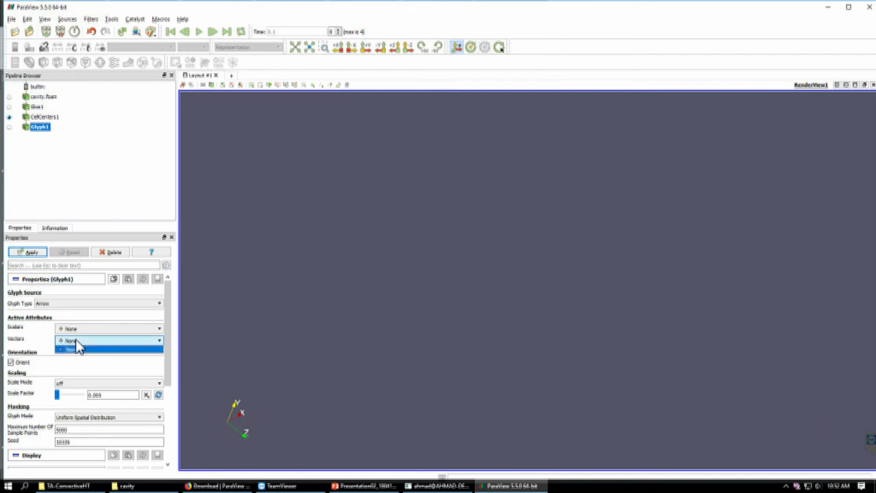
pyautogui.click(80, 350)
pyautogui.moveTo(169, 342); pyautogui.dragTo(109, 313)
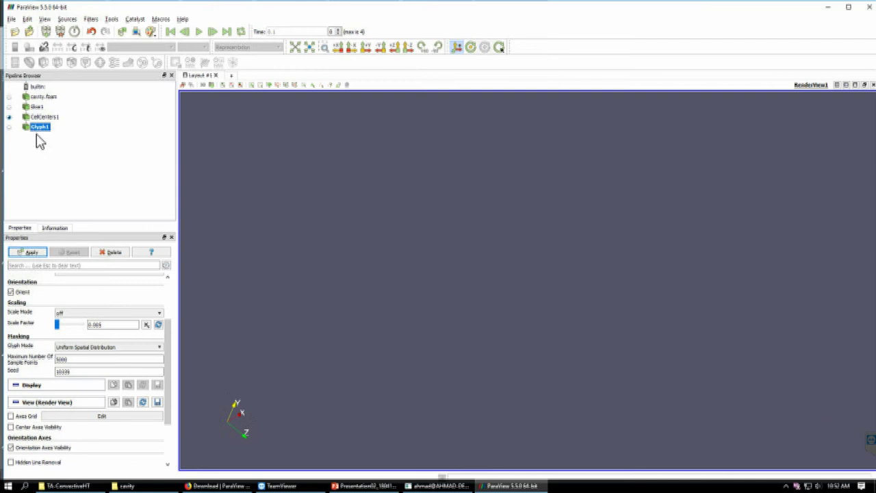
pyautogui.press('Delete')
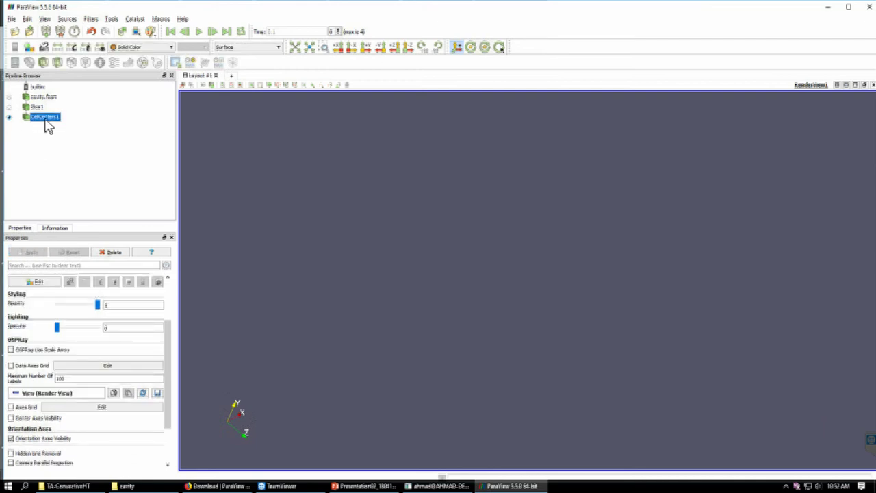
# Check which arrays can color the cell centers by trying CasePath, and delete the Cell Centers filter
pyautogui.scroll(-3, 109, 347)
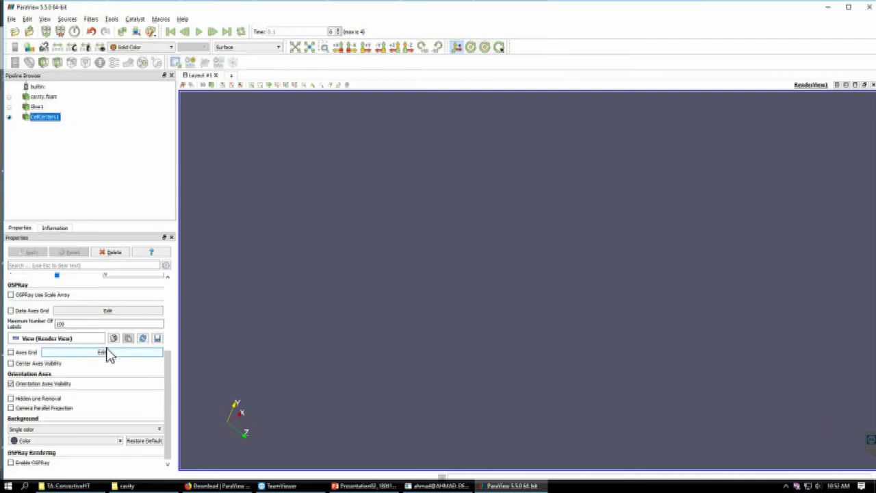
pyautogui.scroll(6, 77, 384)
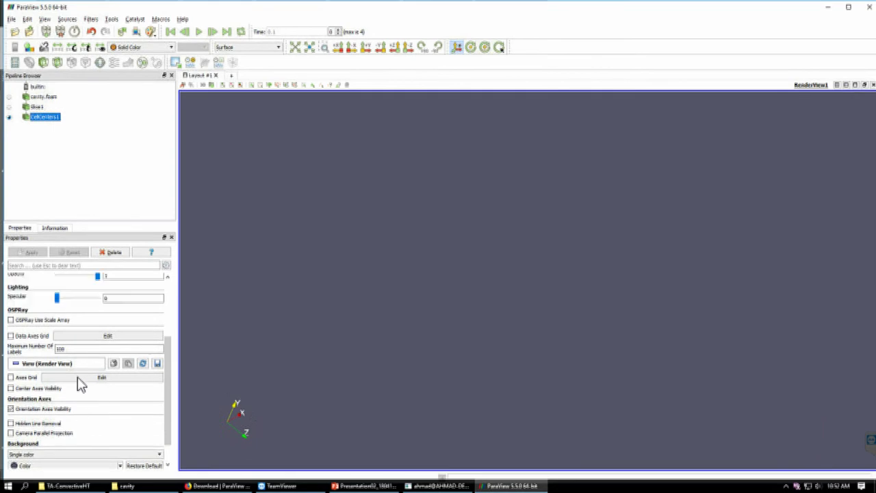
pyautogui.click(43, 339)
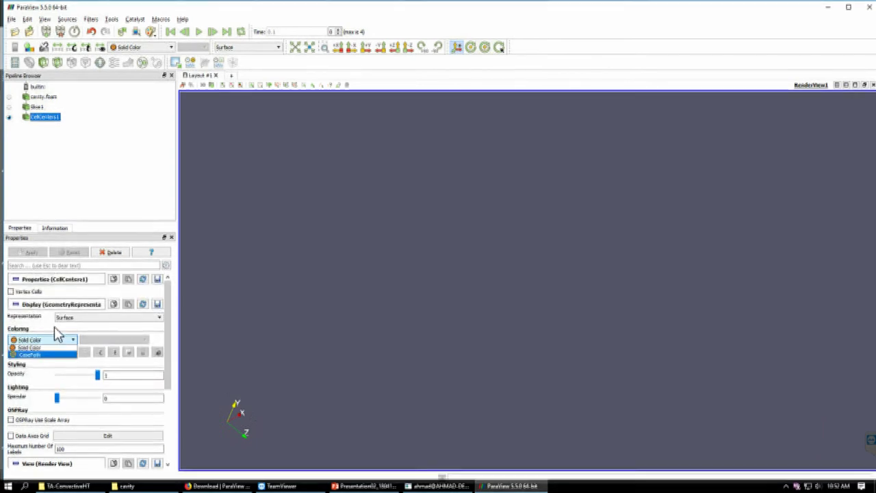
pyautogui.click(58, 353)
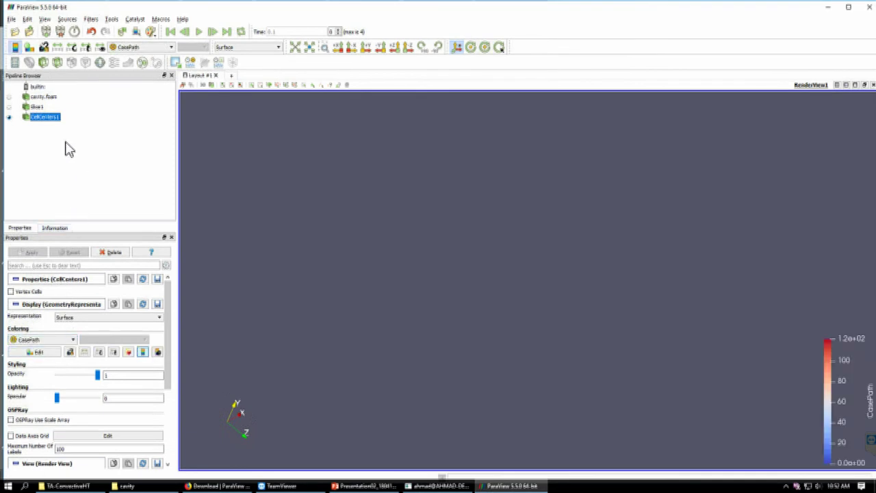
pyautogui.doubleClick(45, 118)
pyautogui.click(26, 117)
pyautogui.press('Delete')
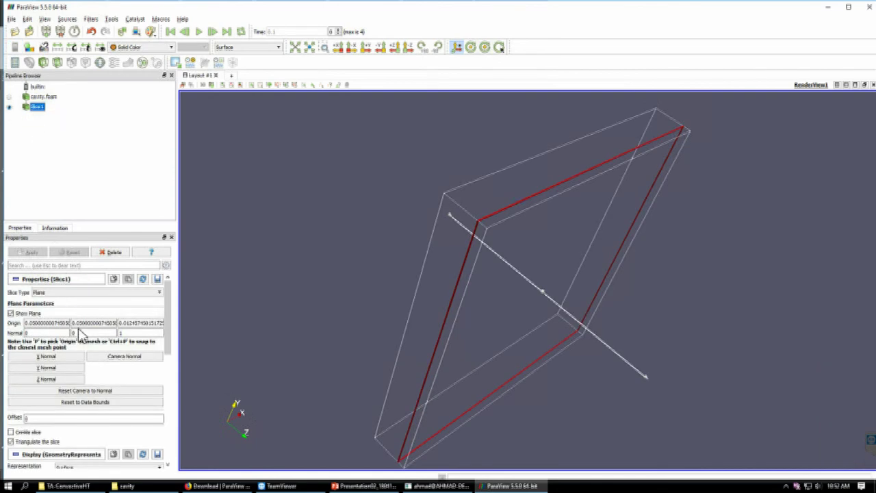
# Check the slice's available coloring arrays and delete the slice from the pipeline
pyautogui.moveTo(167, 308); pyautogui.dragTo(170, 357)
pyautogui.click(65, 375)
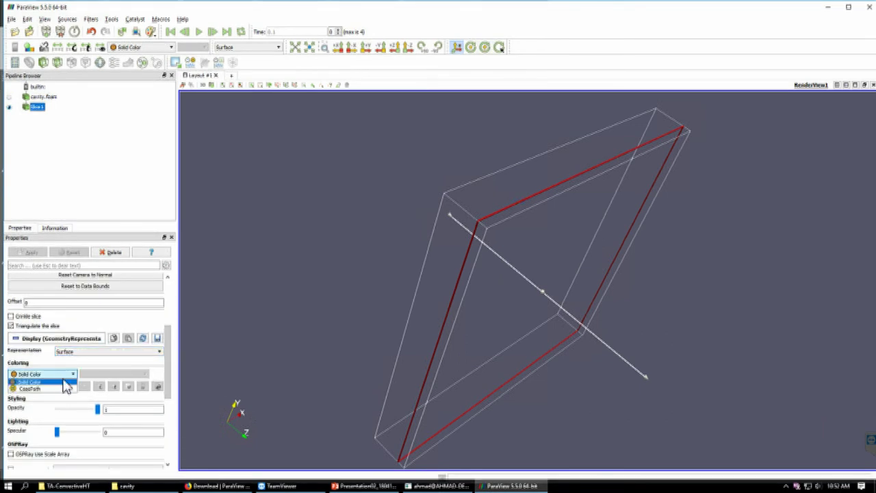
pyautogui.click(169, 352)
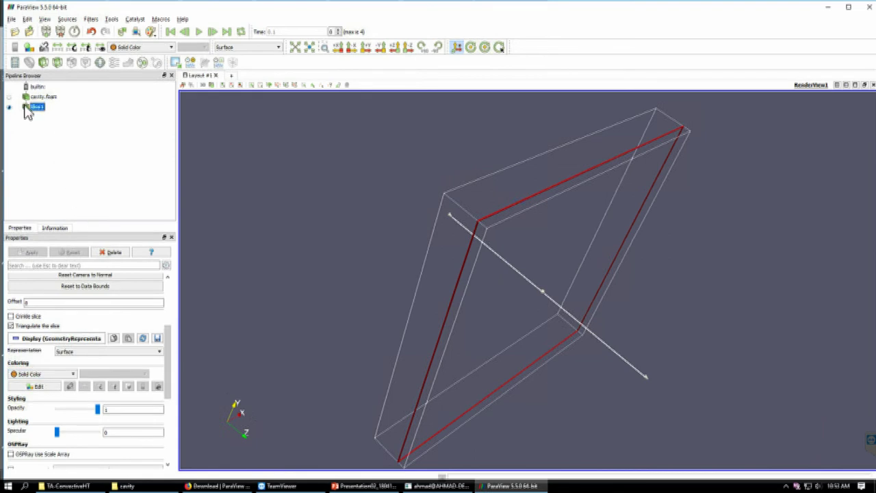
pyautogui.press('Delete')
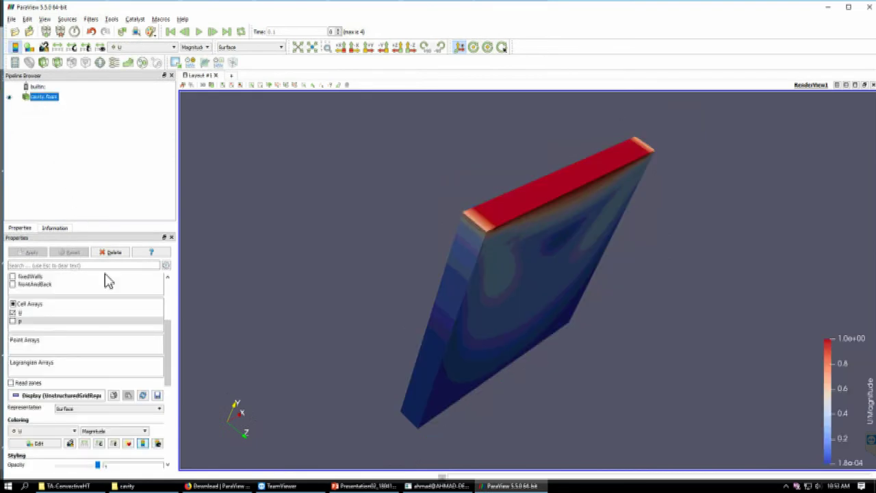
# Toggle the cell arrays of cavity.foam, ending with U selected and p excluded
pyautogui.click(39, 313)
pyautogui.click(44, 306)
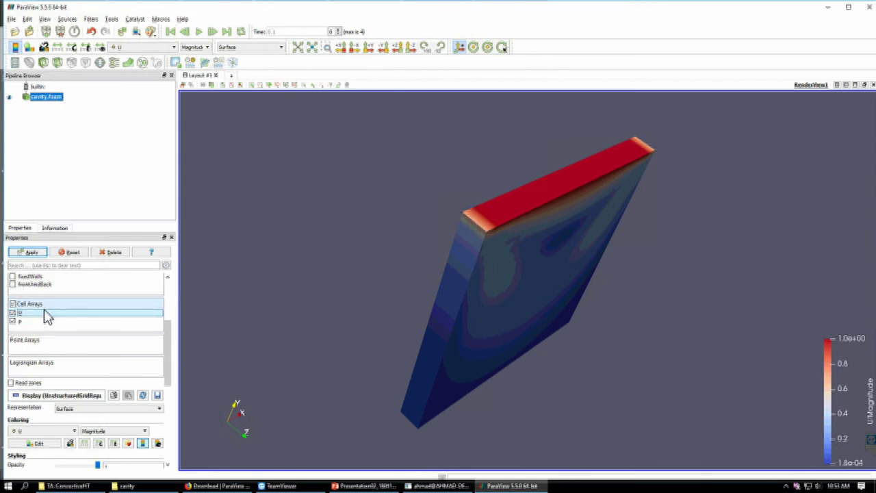
pyautogui.click(13, 321)
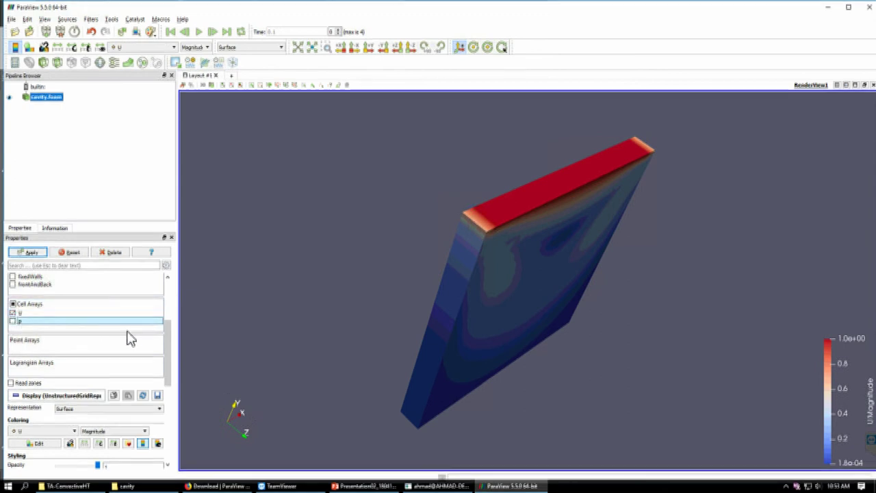
# Add a new Slice filter to cavity.foam with its plane normal set to 0, 0, 1 and apply it
pyautogui.click(58, 63)
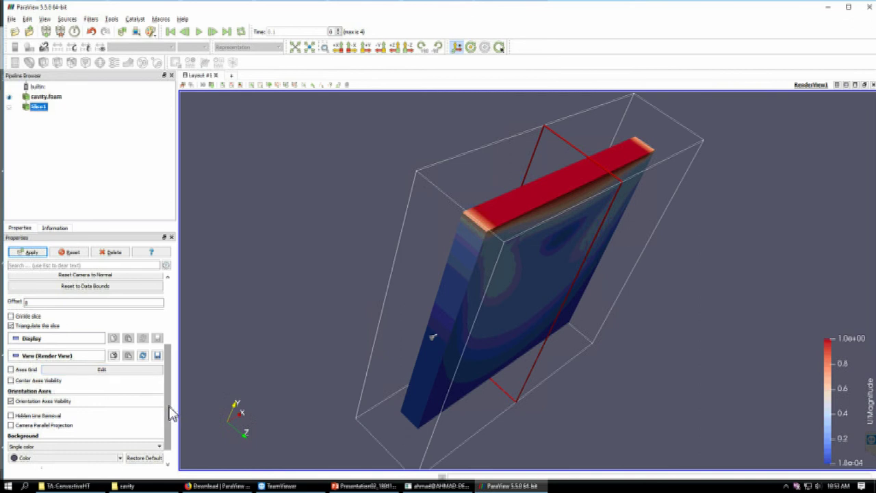
pyautogui.scroll(-1, 172, 430)
pyautogui.scroll(3, 172, 411)
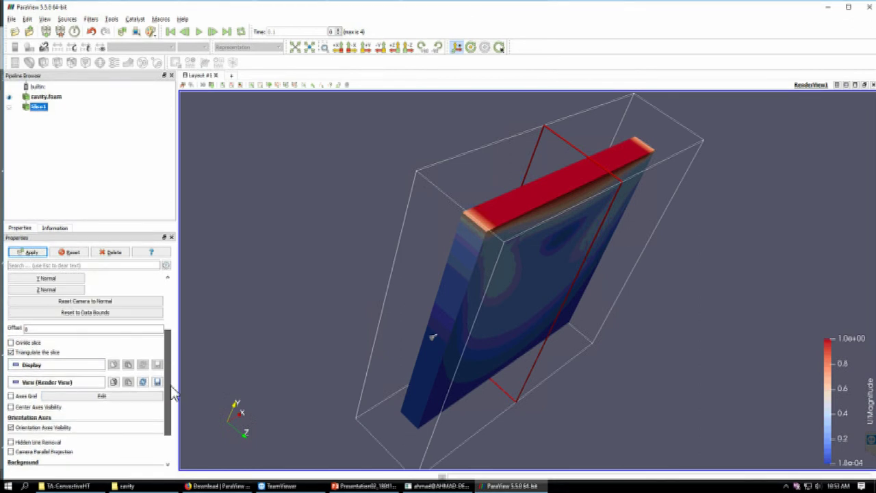
pyautogui.scroll(1, 173, 389)
pyautogui.click(68, 326)
pyautogui.moveTo(169, 370); pyautogui.dragTo(172, 341)
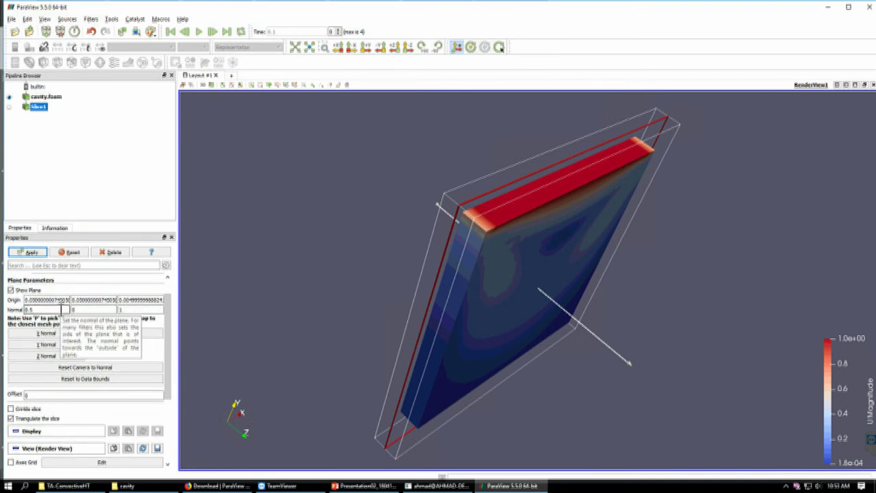
pyautogui.click(64, 311)
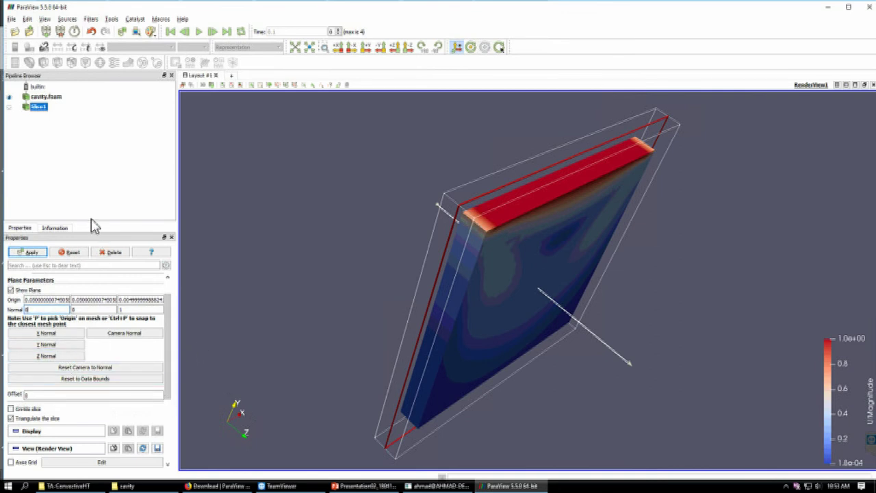
pyautogui.click(35, 107)
pyautogui.click(27, 109)
pyautogui.click(38, 251)
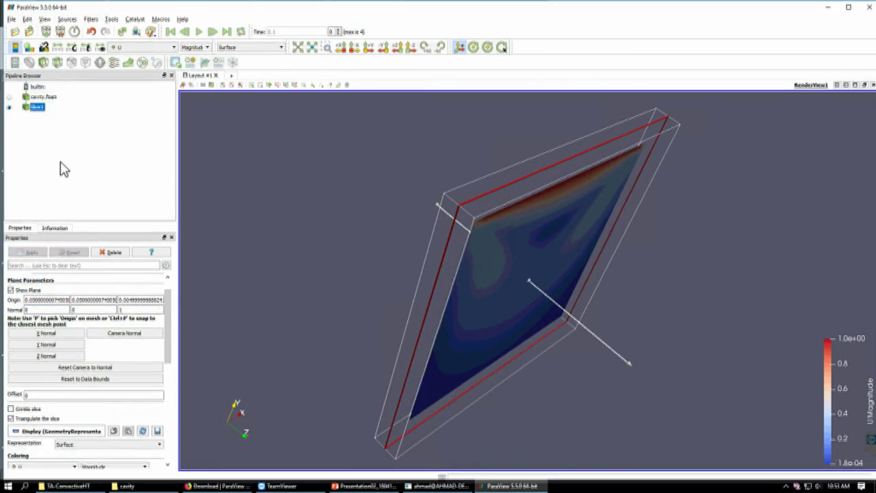
# Apply a Cell Centers filter to the new slice and check that U is offered for its coloring
pyautogui.click(94, 19)
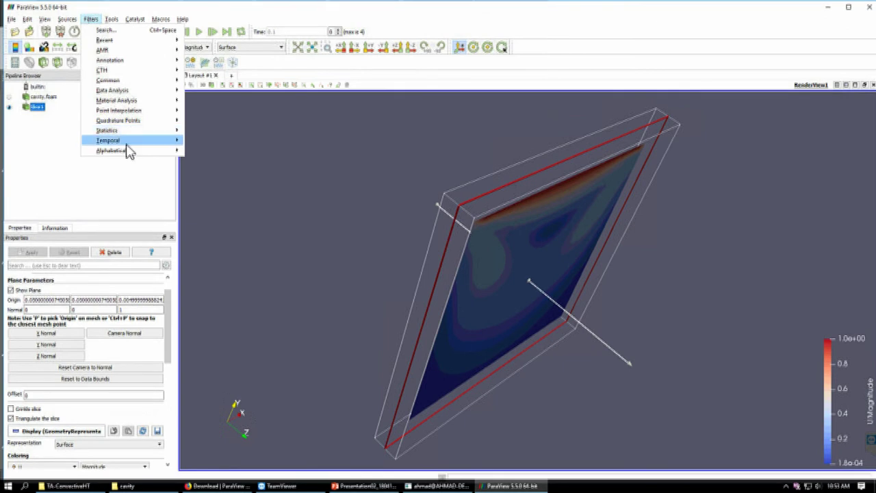
pyautogui.moveTo(173, 157)
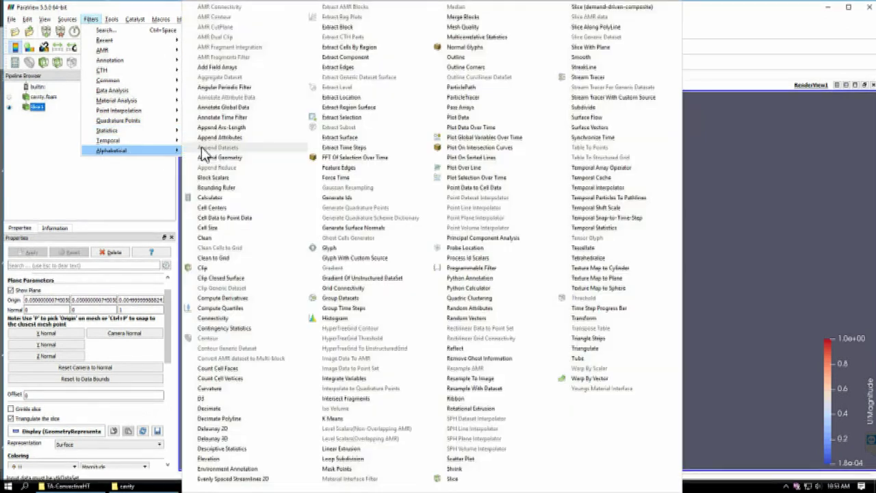
pyautogui.click(221, 218)
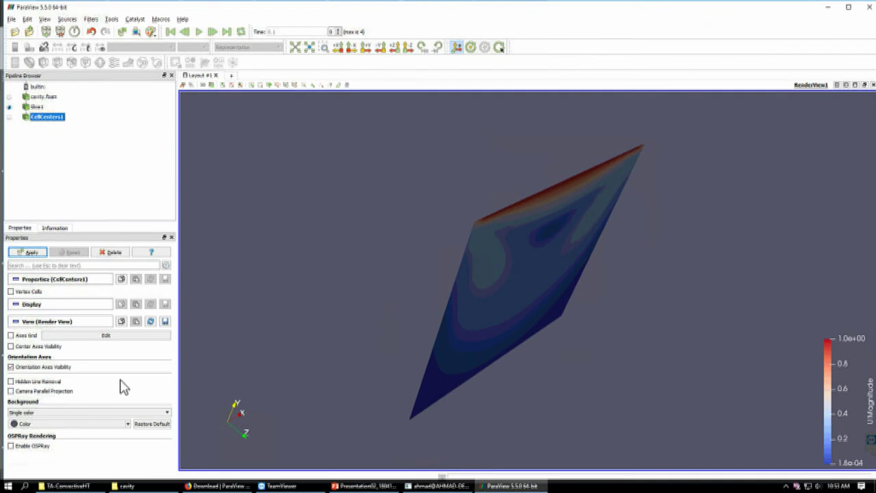
pyautogui.click(28, 253)
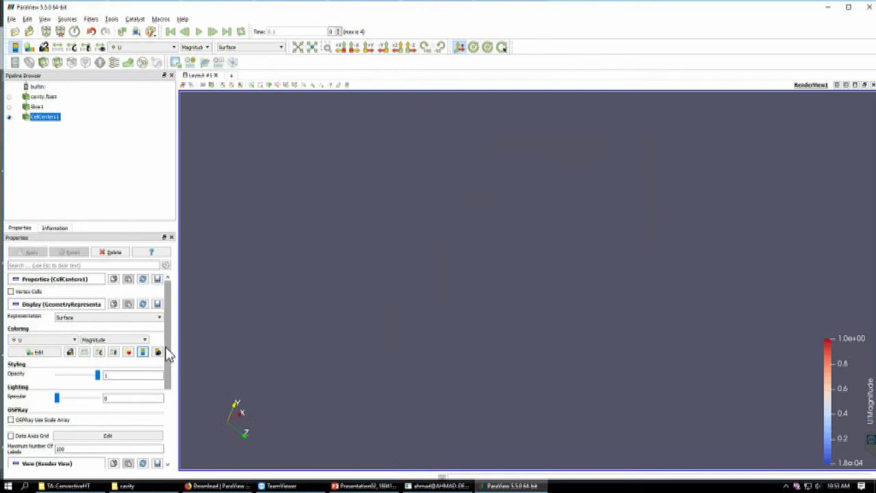
pyautogui.click(71, 340)
pyautogui.click(70, 343)
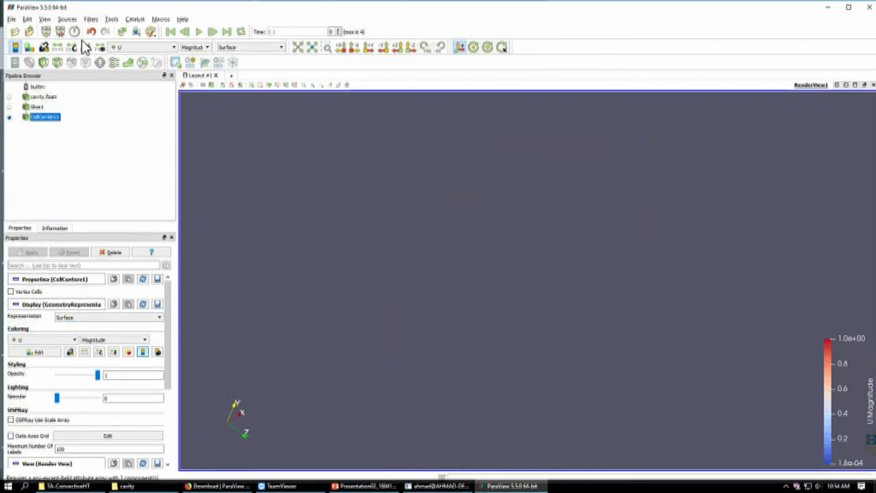
# Apply an arrow Glyph filter with a scale factor of 0.005 to the cell centers and set the view direction to +Z
pyautogui.click(91, 19)
pyautogui.moveTo(182, 150)
pyautogui.click(44, 198)
pyautogui.click(46, 118)
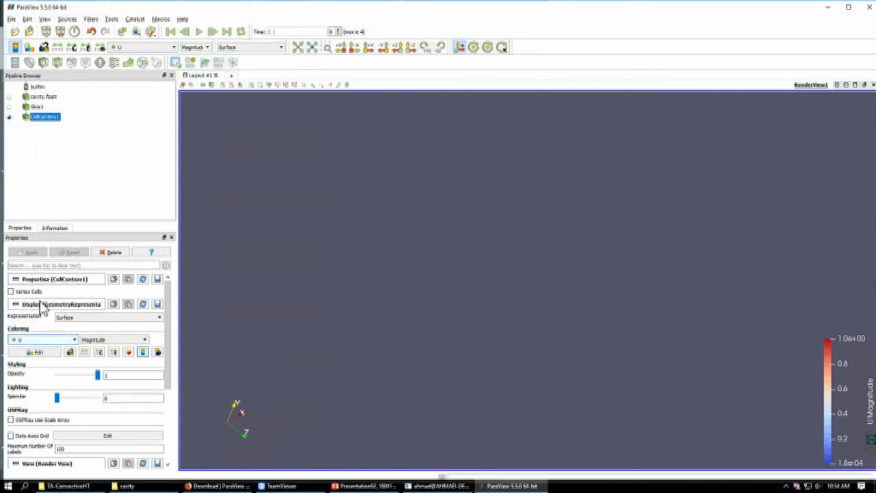
pyautogui.click(90, 19)
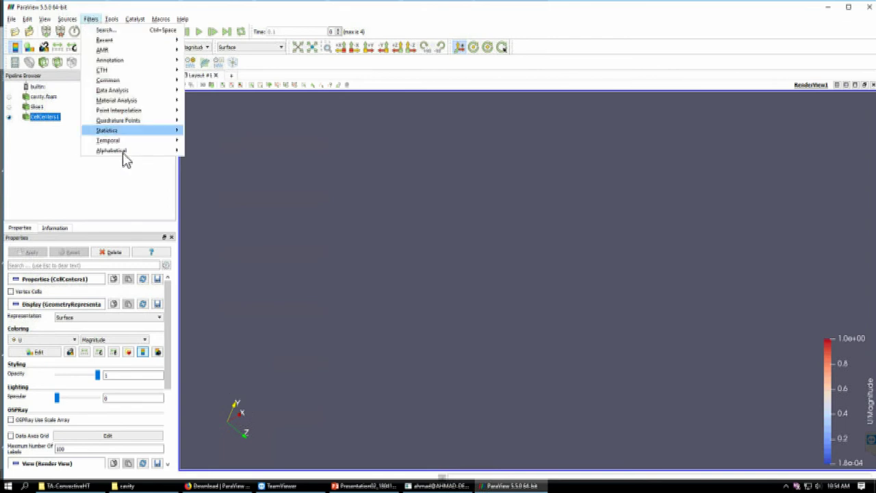
pyautogui.moveTo(123, 153)
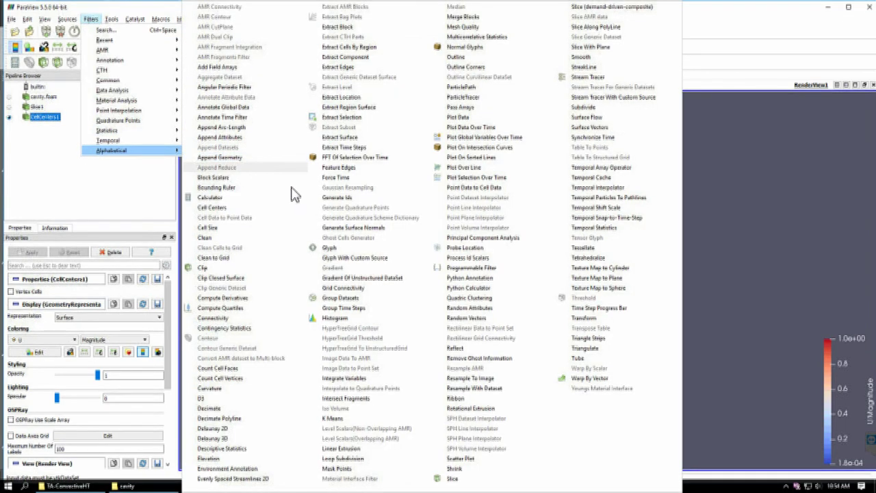
pyautogui.click(336, 250)
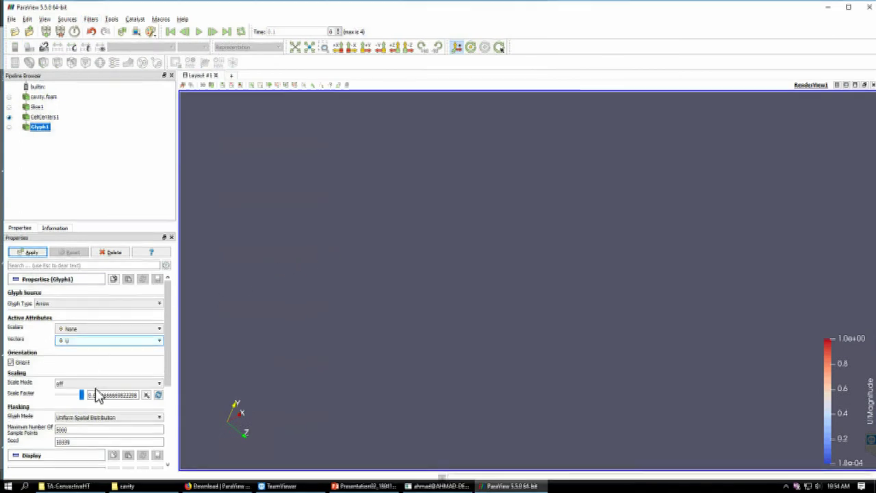
pyautogui.doubleClick(102, 396)
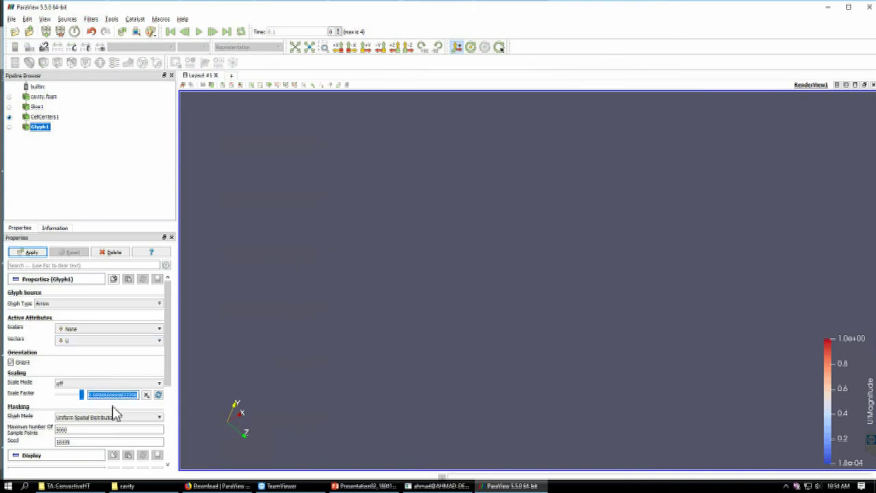
pyautogui.write('0.005')
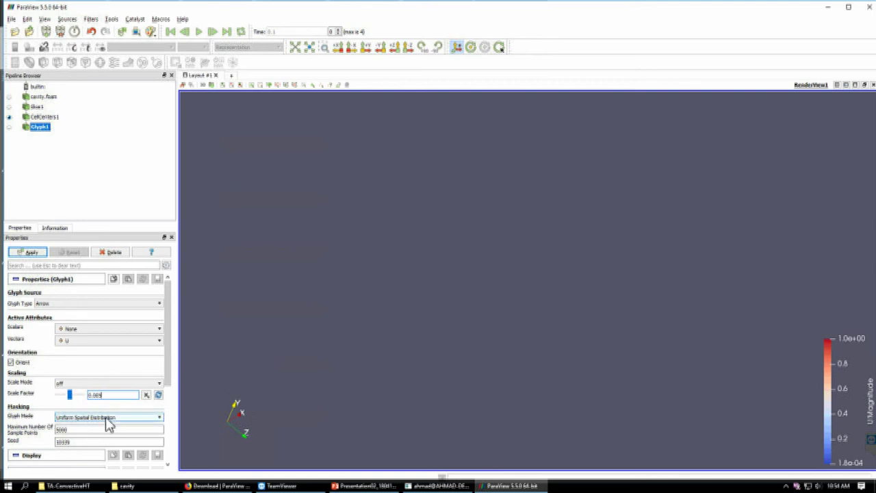
pyautogui.click(30, 253)
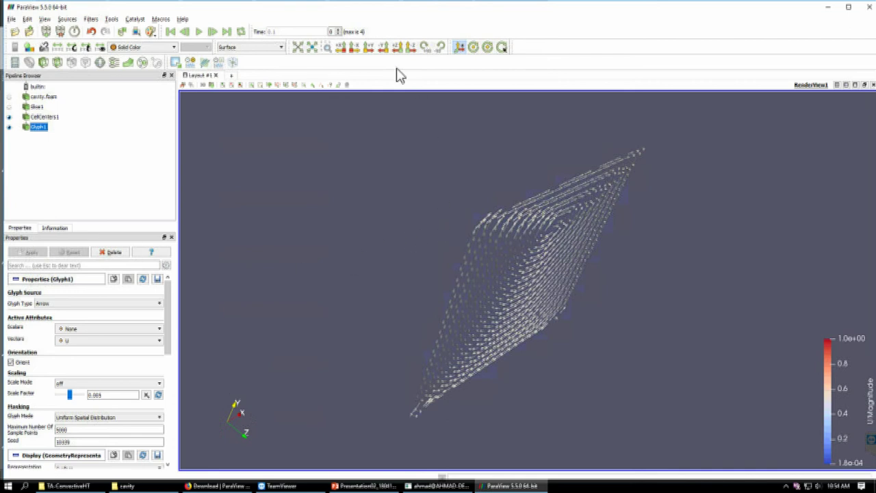
pyautogui.click(397, 47)
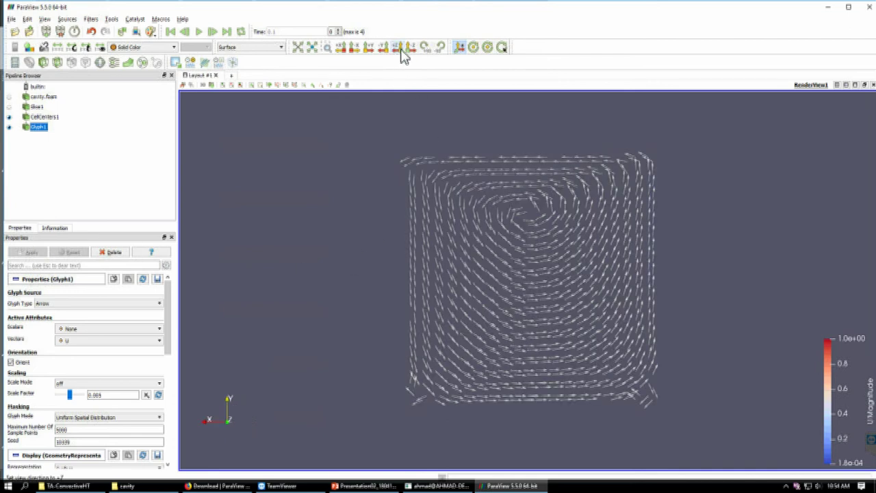
# Set the view direction to -Z and color the arrow glyphs by GlyphVector magnitude with their color legend hidden
pyautogui.click(409, 49)
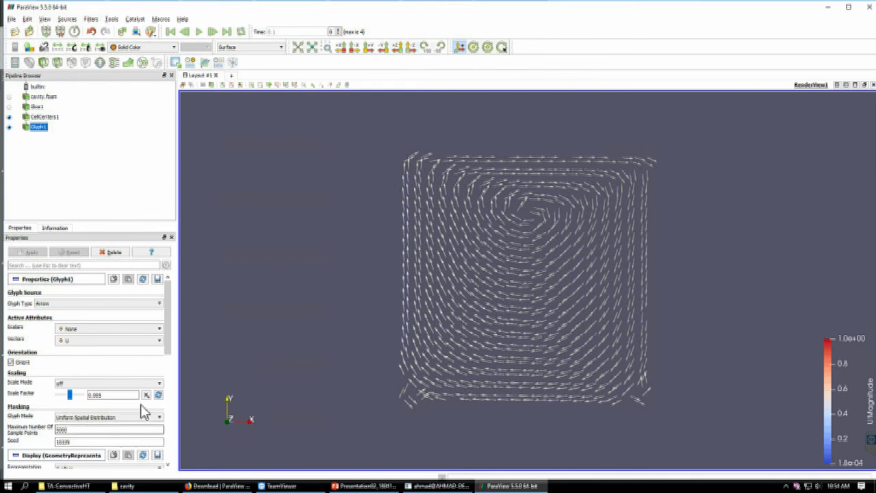
pyautogui.moveTo(166, 342); pyautogui.dragTo(168, 394)
pyautogui.click(70, 364)
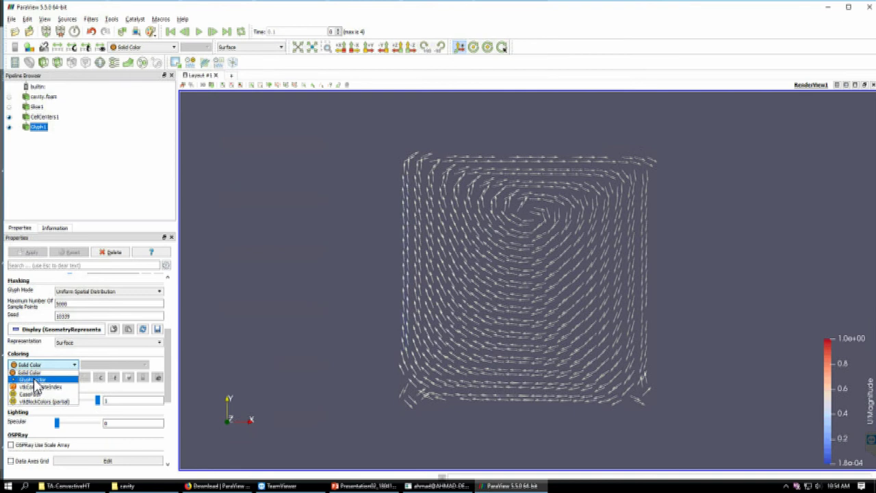
pyautogui.click(40, 380)
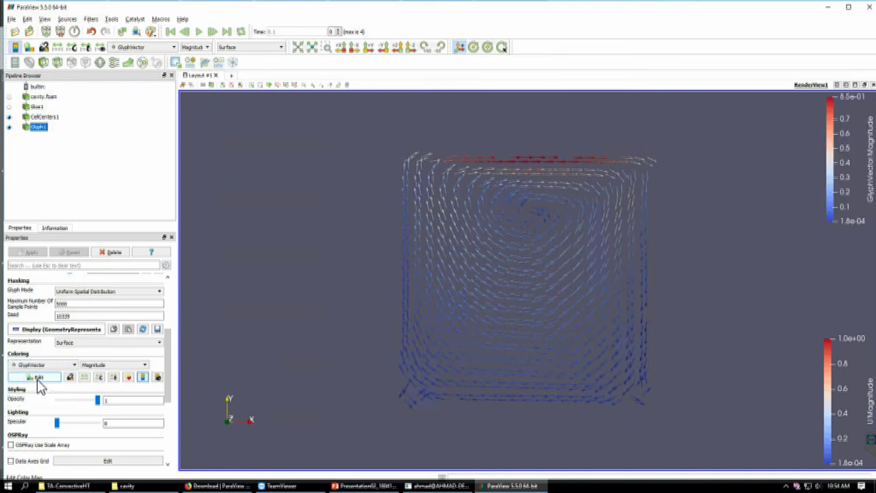
pyautogui.click(143, 378)
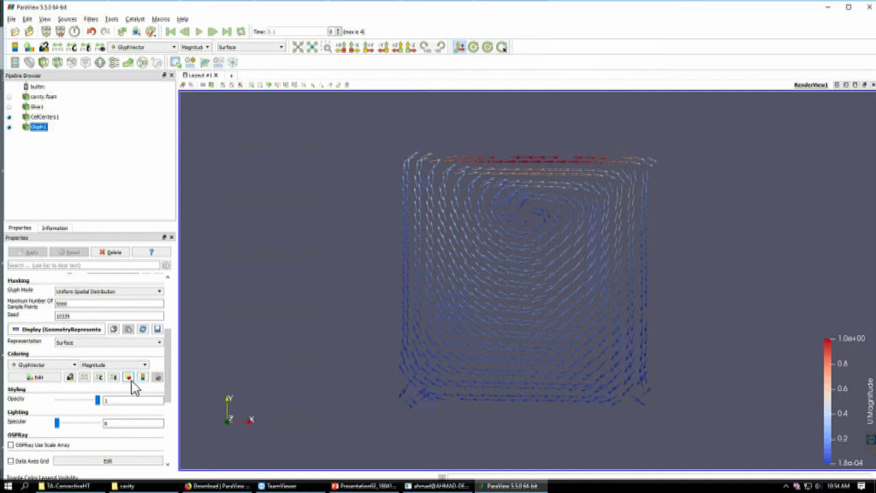
# Apply the rainbow color preset to the GlyphVector coloring of the arrows
pyautogui.click(129, 379)
pyautogui.scroll(-7, 349, 288)
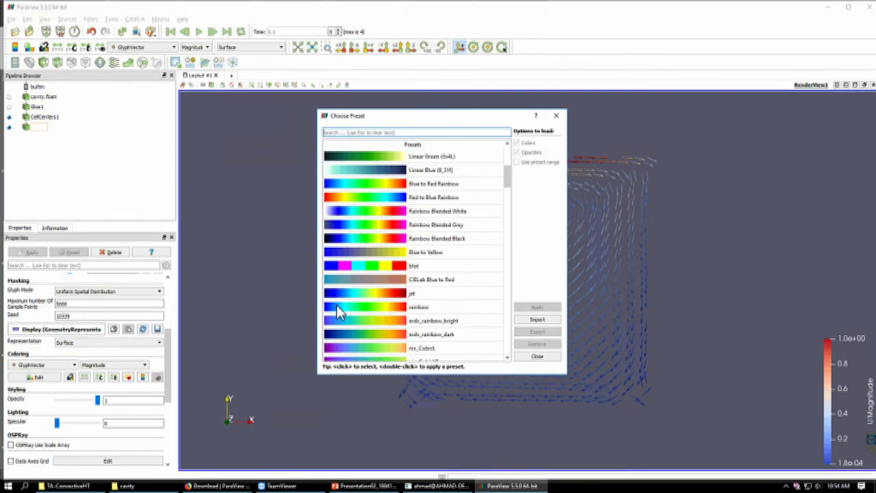
pyautogui.click(356, 264)
pyautogui.click(537, 307)
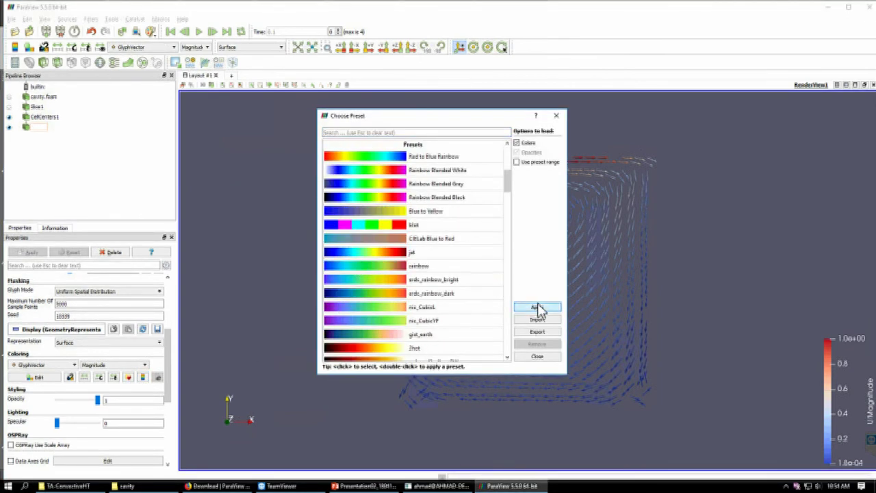
pyautogui.click(537, 356)
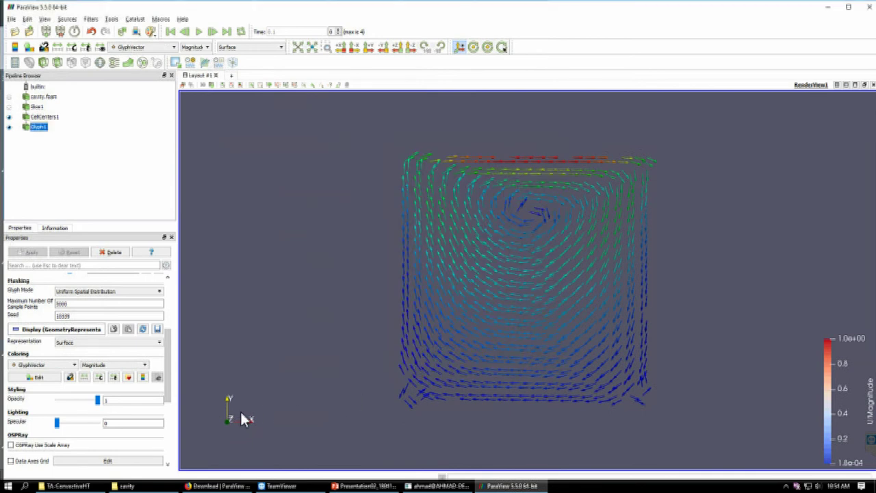
# Change the render view's single-color background to white (#ffffff)
pyautogui.scroll(-2, 72, 447)
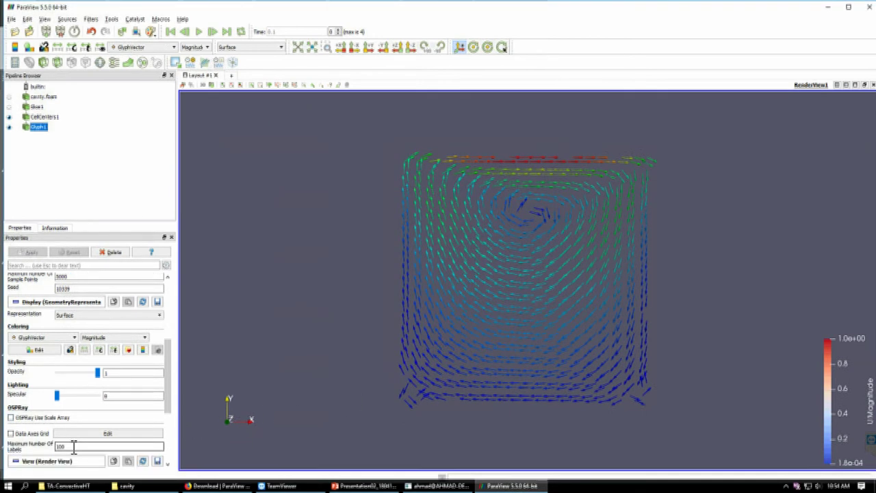
pyautogui.scroll(-3, 73, 446)
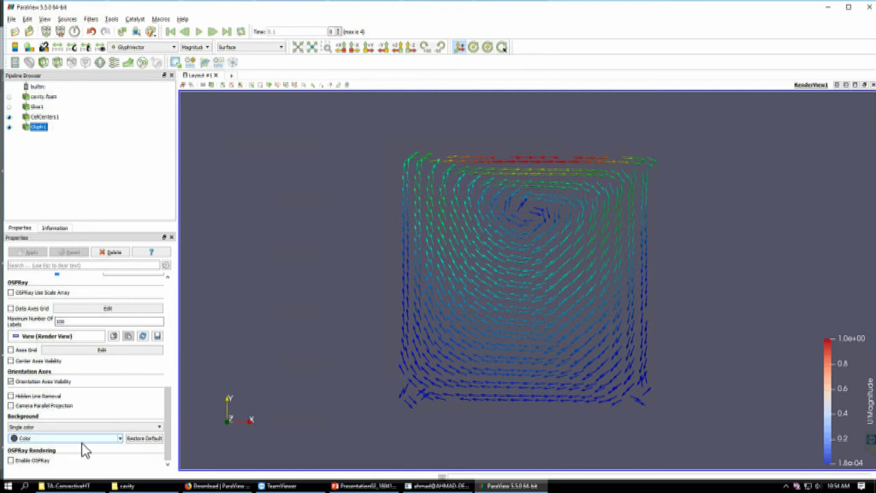
pyautogui.click(89, 441)
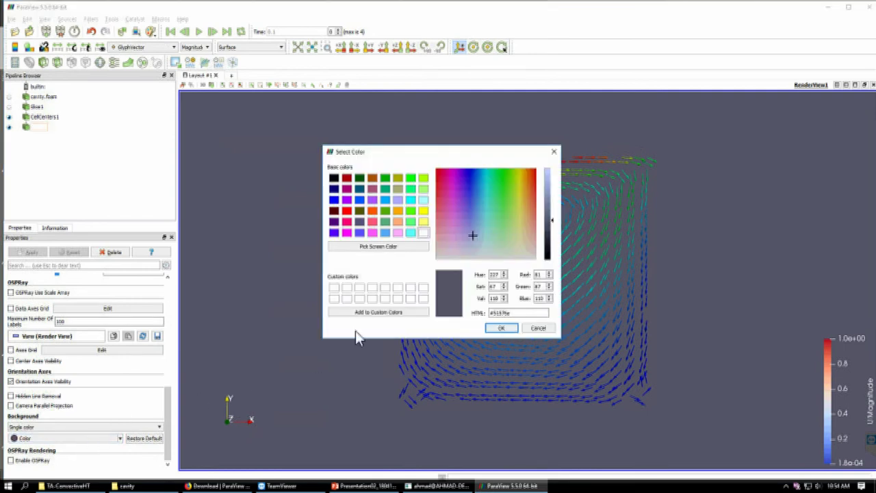
pyautogui.click(423, 233)
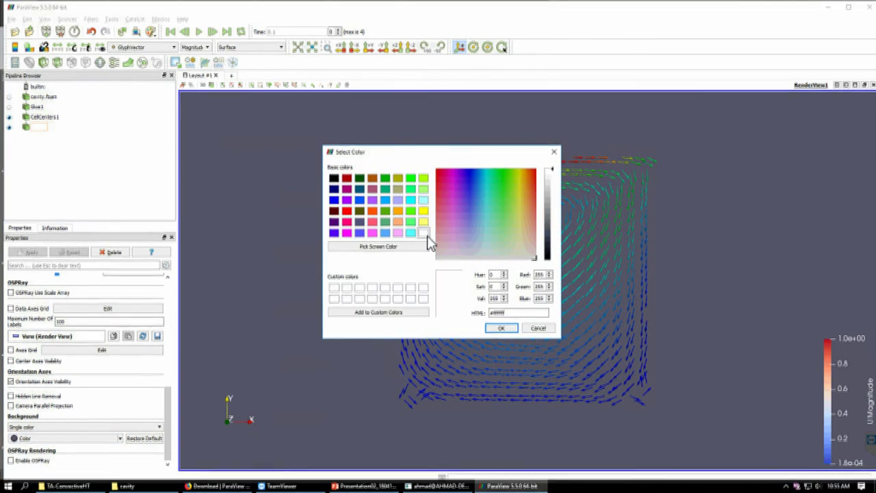
pyautogui.click(501, 328)
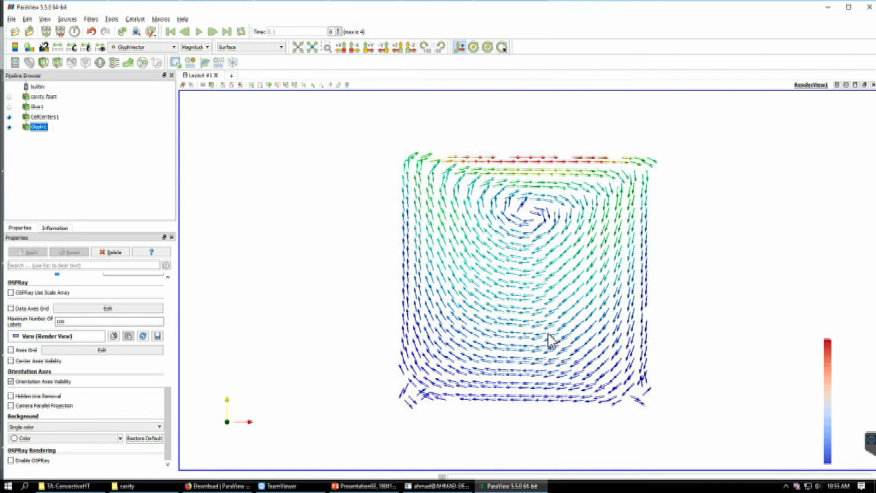
# Switch to the PowerPoint presentation and run the slide show from the Vector plots slide to the Homework geometry slide
pyautogui.click(350, 487)
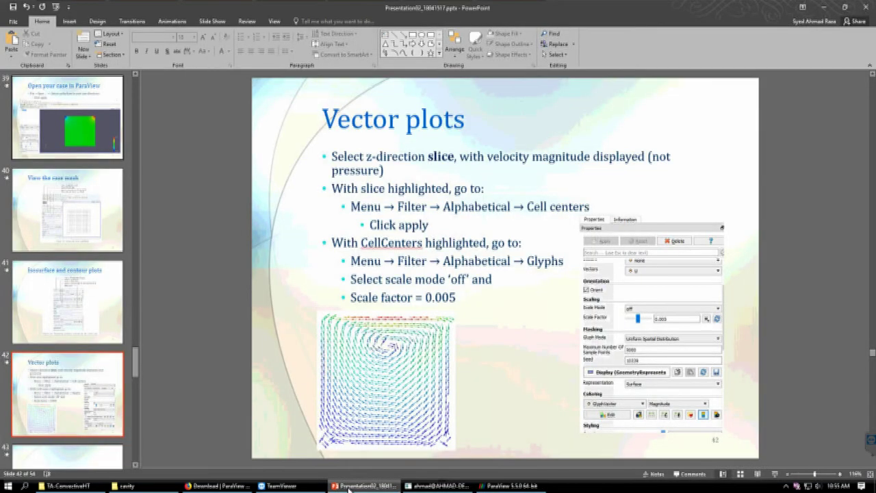
pyautogui.scroll(-3, 89, 421)
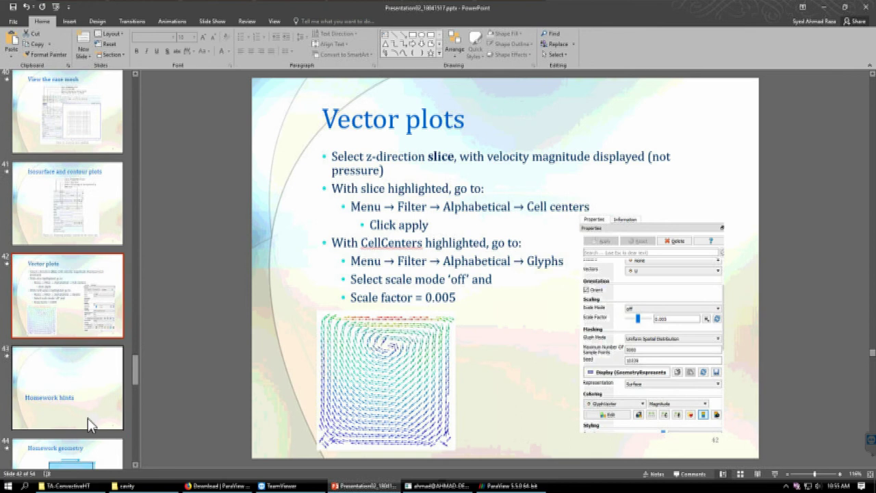
pyautogui.click(776, 474)
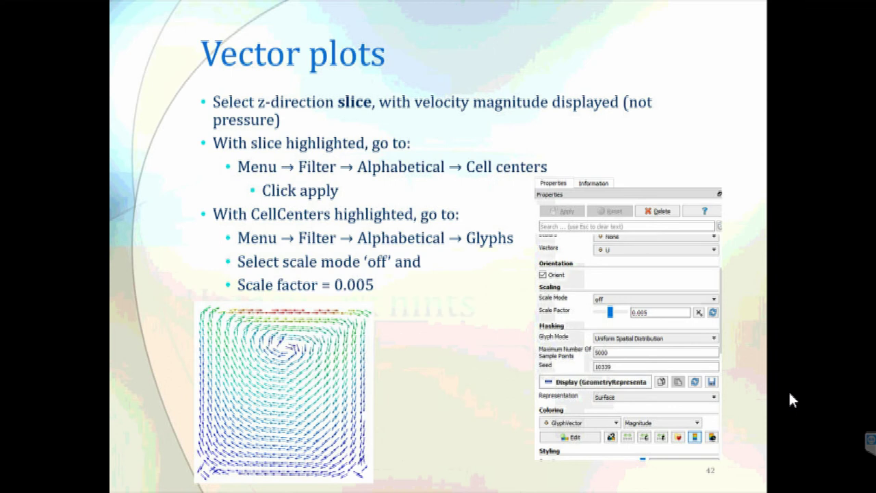
pyautogui.press('Right')
pyautogui.press('Right')
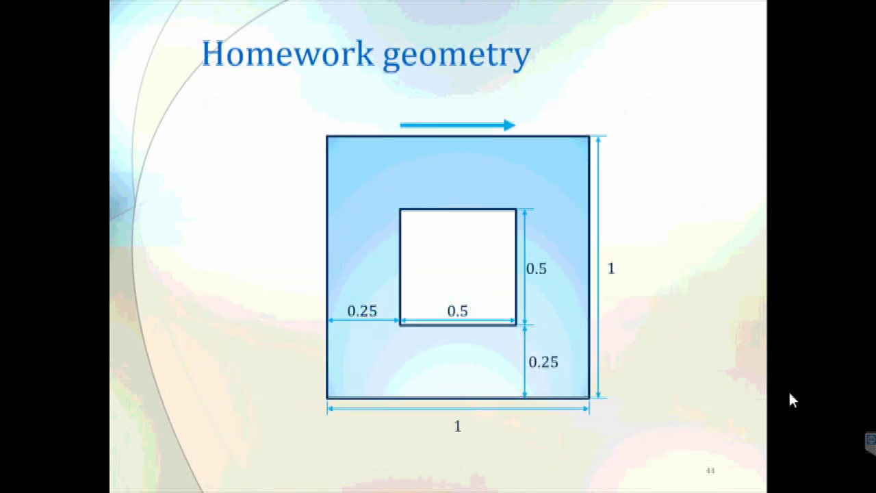
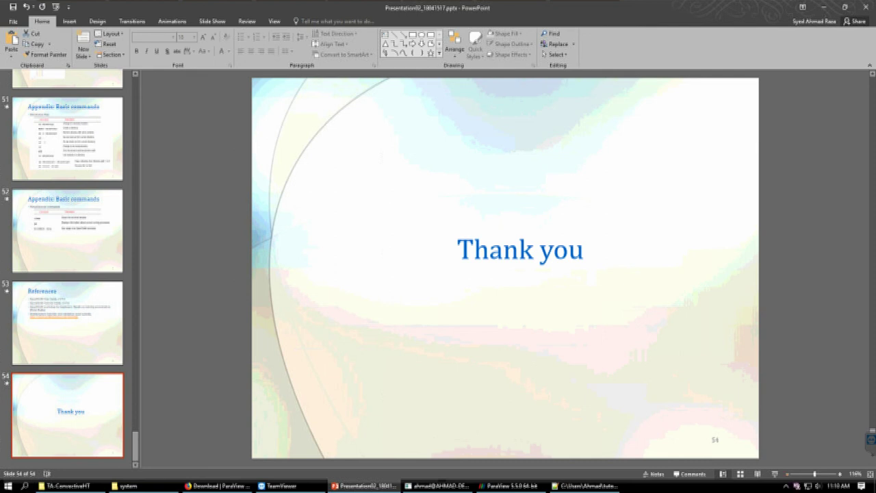
# Switch to File Explorer and look at the field files in the cavity case's 0 folder
pyautogui.click(128, 485)
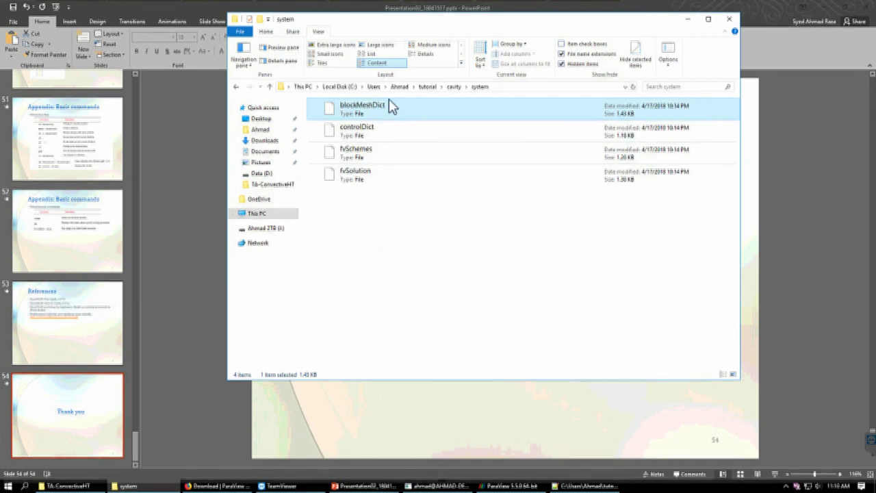
pyautogui.click(453, 87)
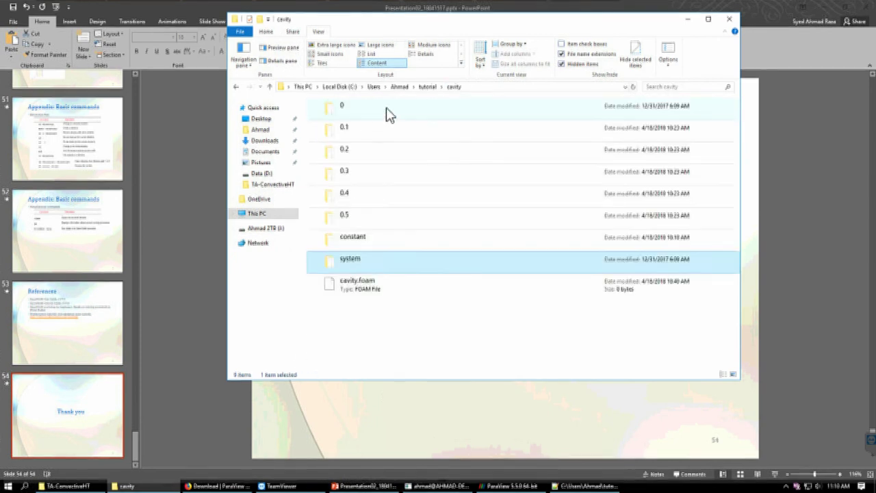
pyautogui.doubleClick(361, 115)
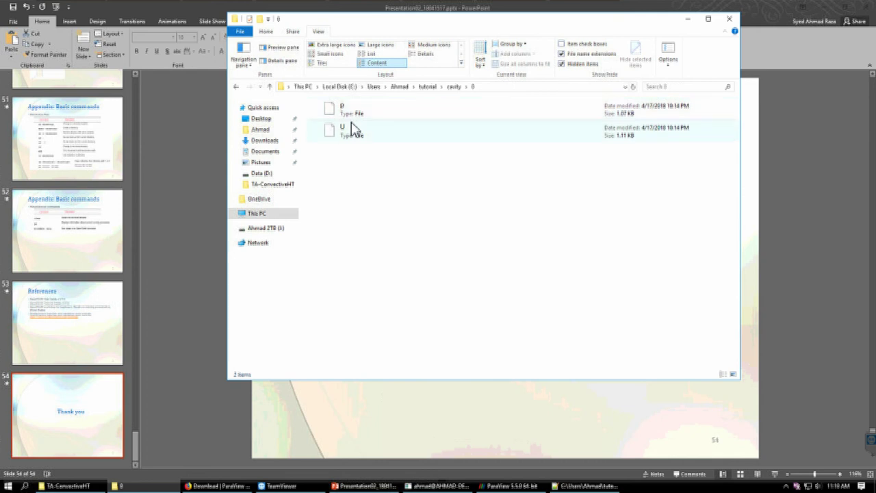
# Open transportProperties from the cavity case's constant folder in Notepad++ and select its nu line
pyautogui.click(426, 87)
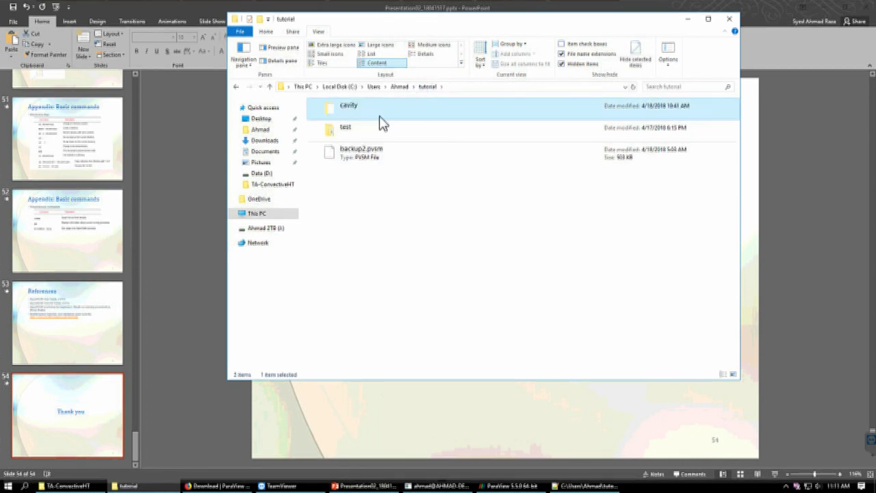
pyautogui.doubleClick(376, 109)
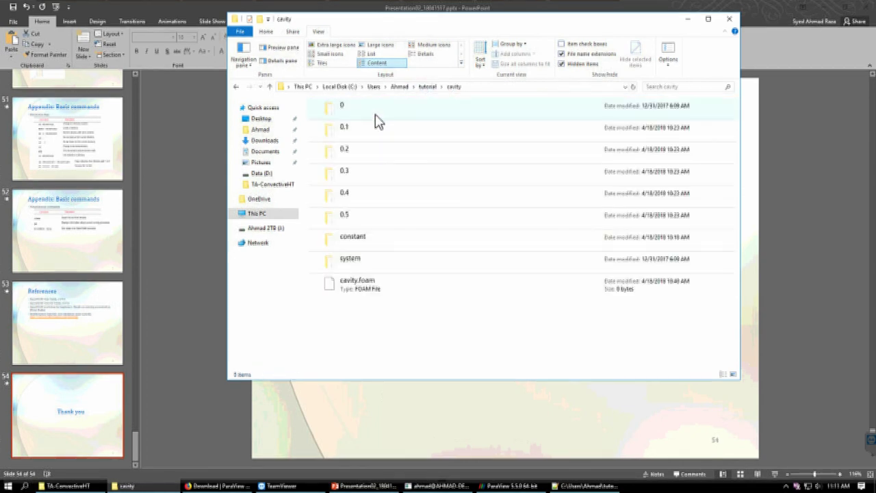
pyautogui.doubleClick(370, 248)
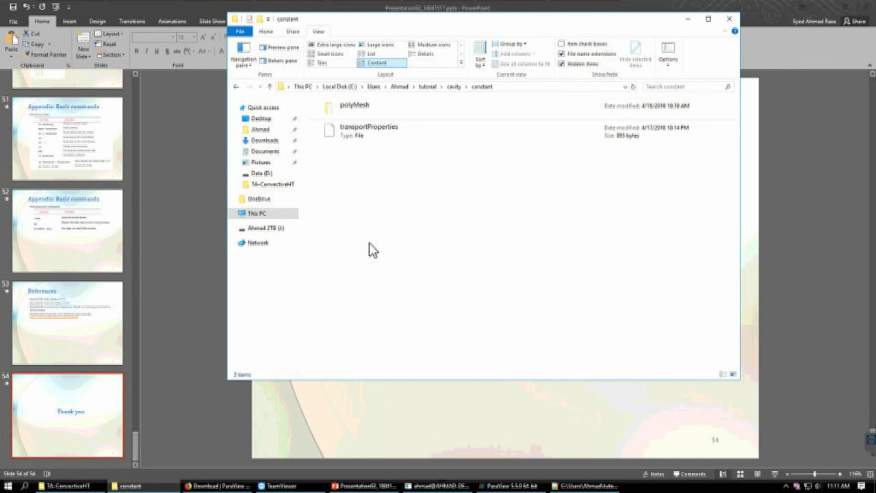
pyautogui.rightClick(367, 140)
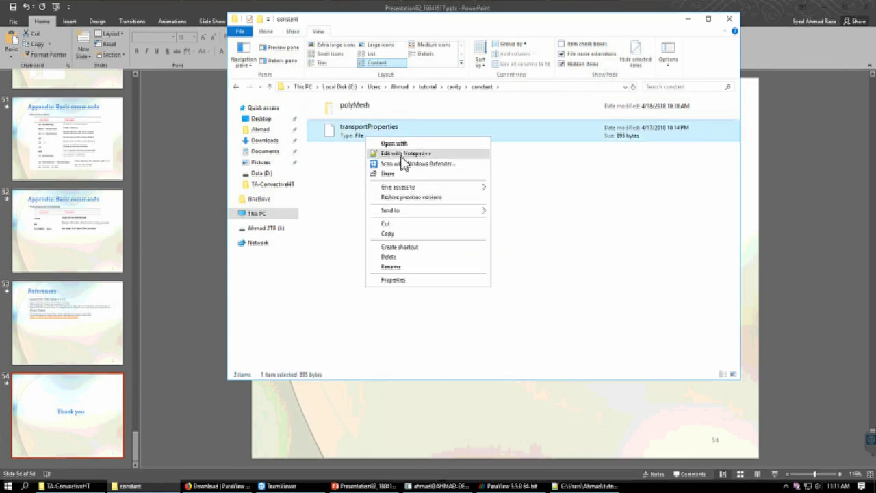
pyautogui.click(404, 154)
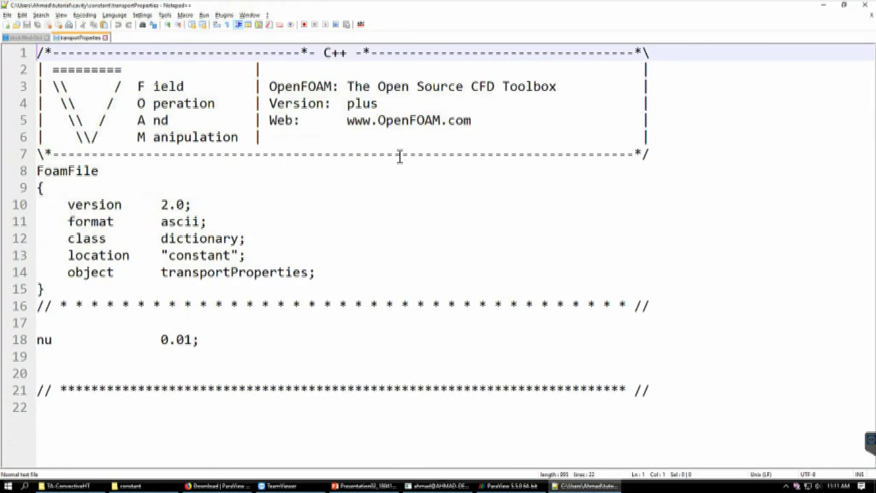
pyautogui.click(199, 340)
pyautogui.moveTo(199, 340); pyautogui.dragTo(38, 341)
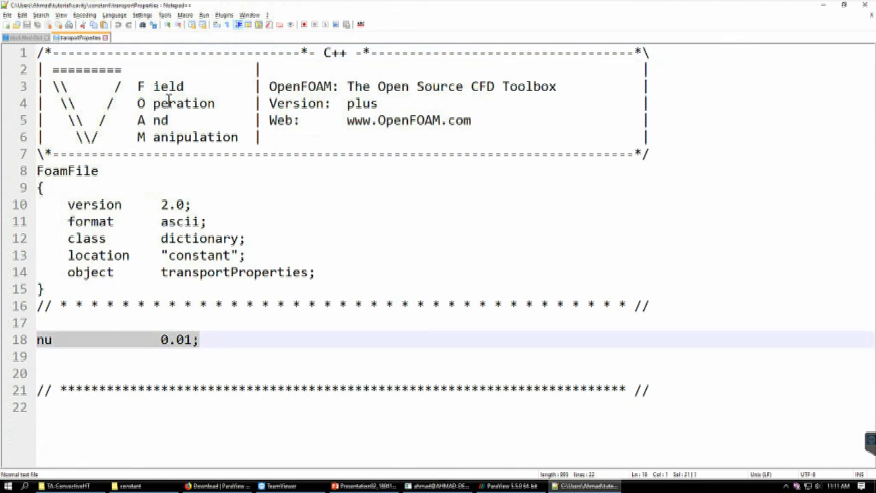
# Set the syntax highlighting language of transportProperties to C++
pyautogui.click(114, 15)
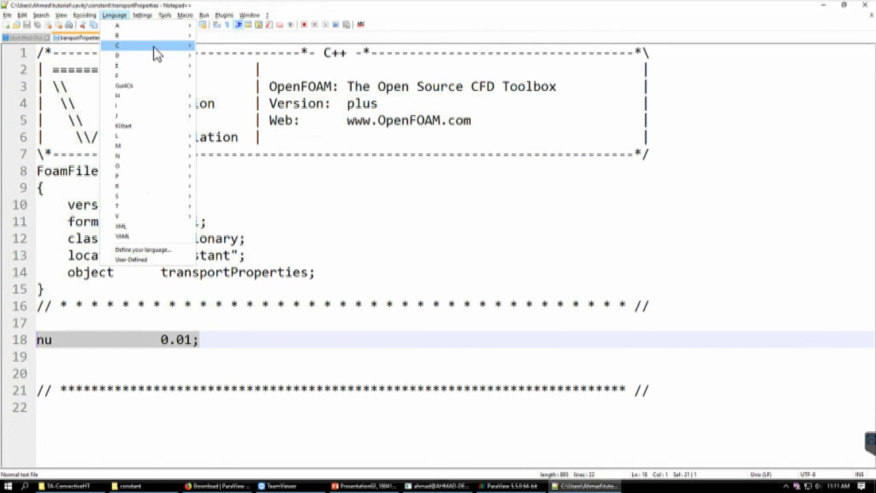
pyautogui.moveTo(162, 48)
pyautogui.click(219, 66)
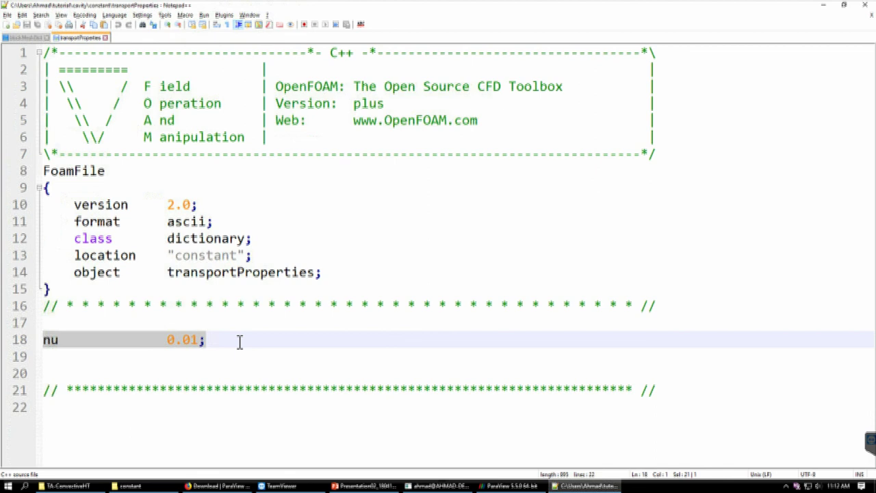
# Switch back to the PowerPoint presentation and display the References slide
pyautogui.moveTo(363, 486)
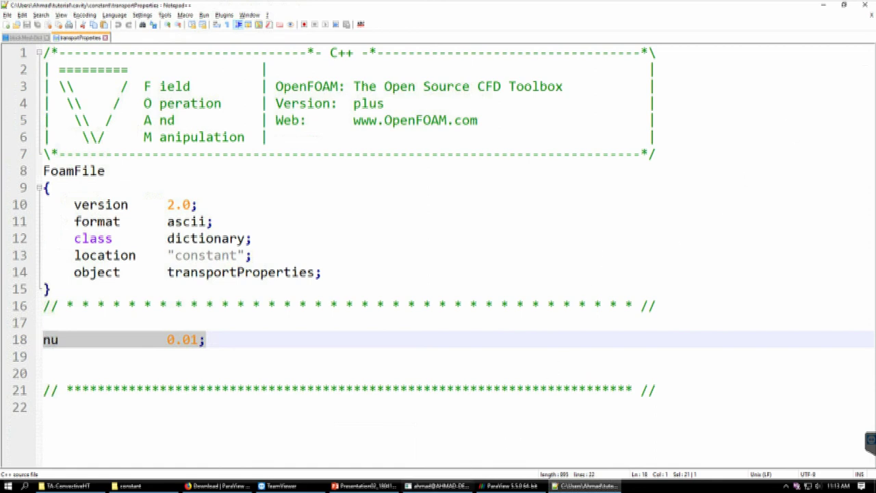
pyautogui.click(383, 490)
pyautogui.click(57, 370)
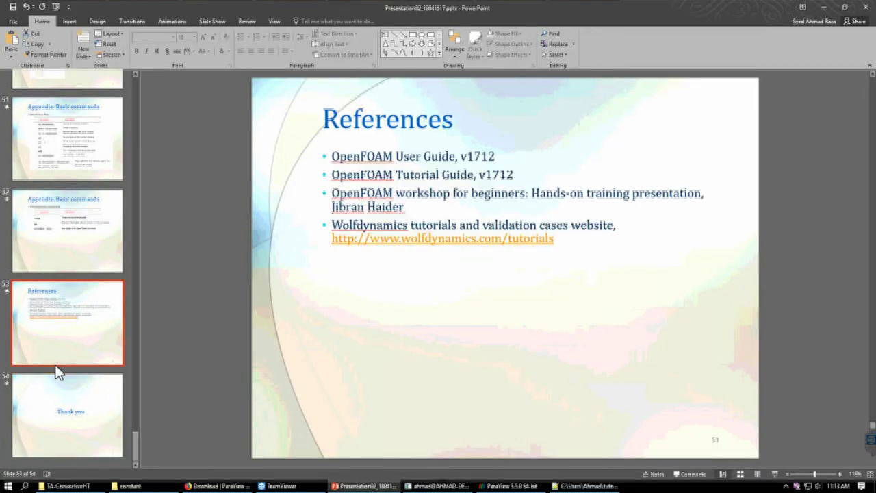